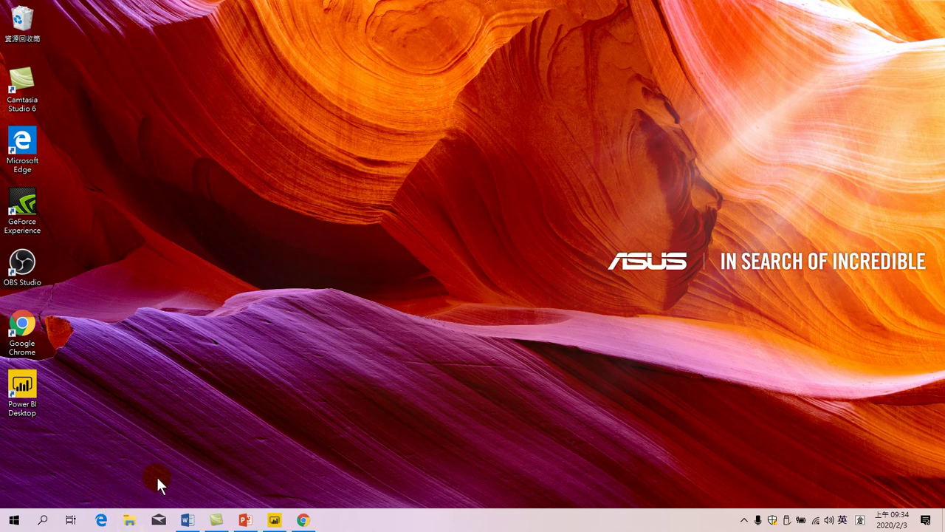
# Step: Open File Explorer on the Downloads folder
pyautogui.click(140, 526)
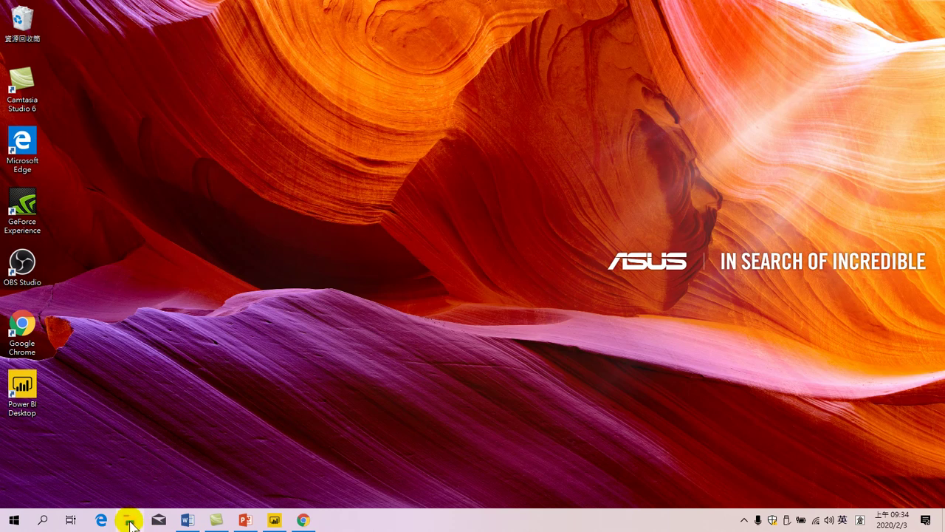
pyautogui.click(131, 522)
pyautogui.click(131, 514)
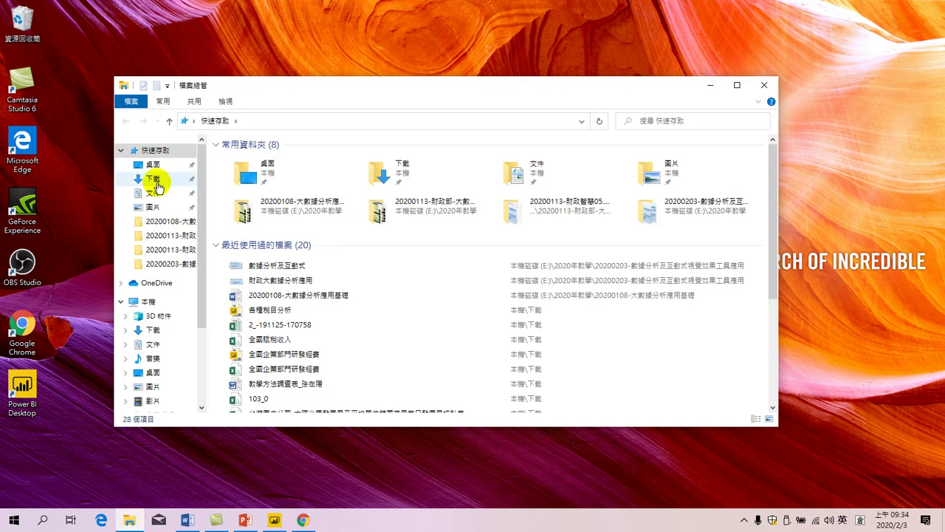
pyautogui.click(155, 180)
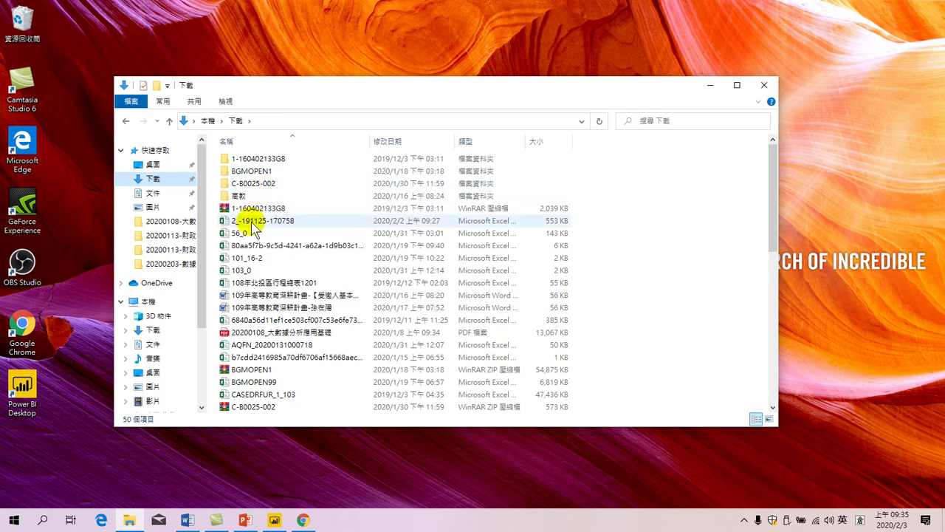
# Step: Sort Downloads newest first, select PBIDesktopSetup_x64 (1), and switch back to Chrome
pyautogui.click(400, 140)
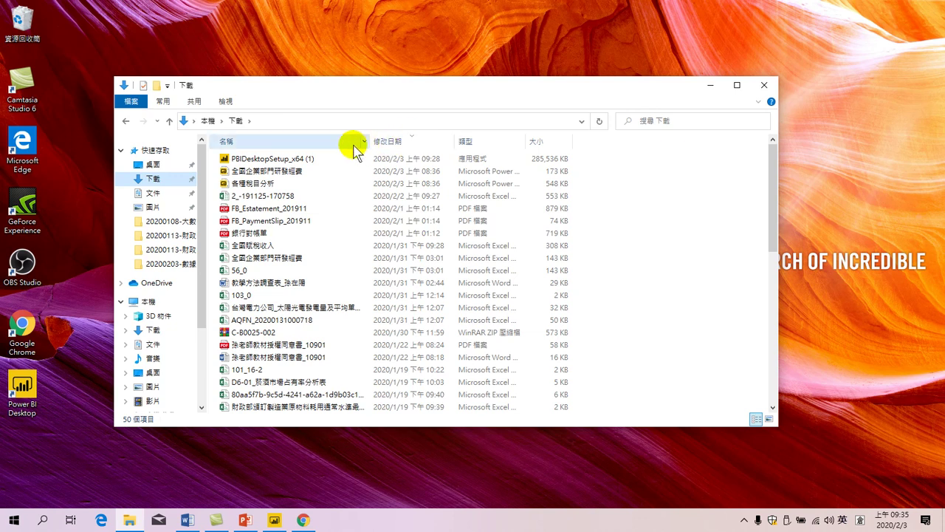
pyautogui.click(154, 181)
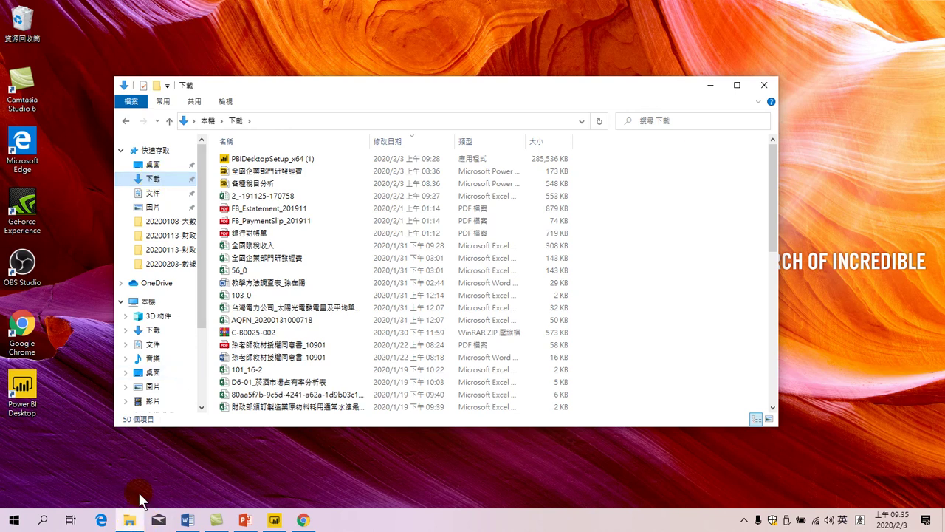
pyautogui.click(252, 156)
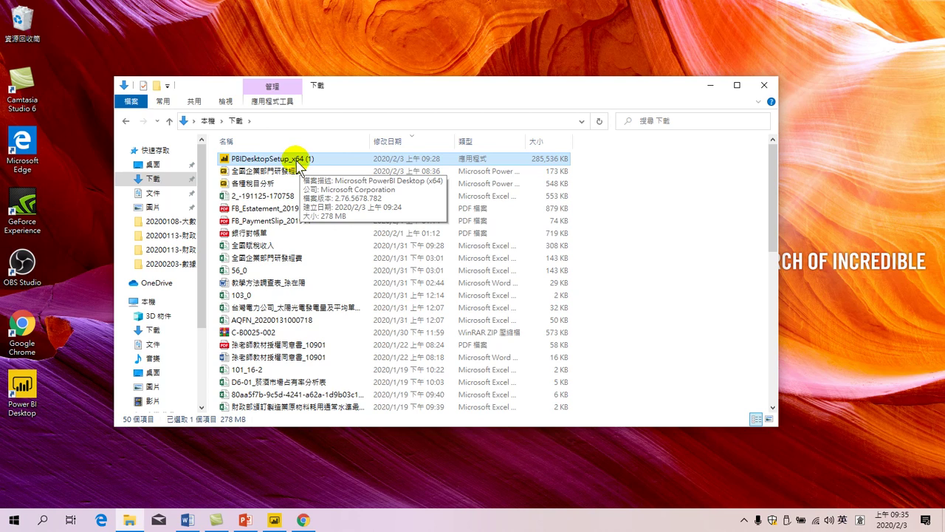
pyautogui.click(303, 520)
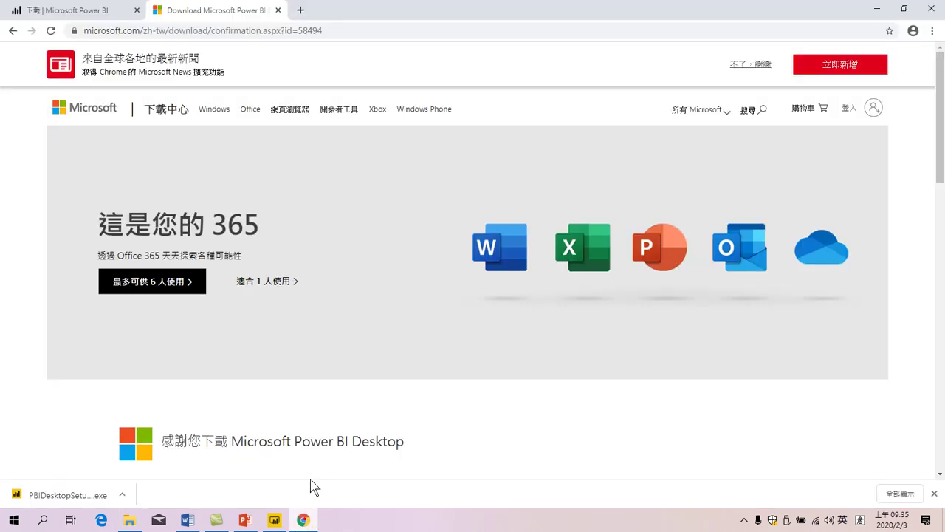
pyautogui.click(345, 30)
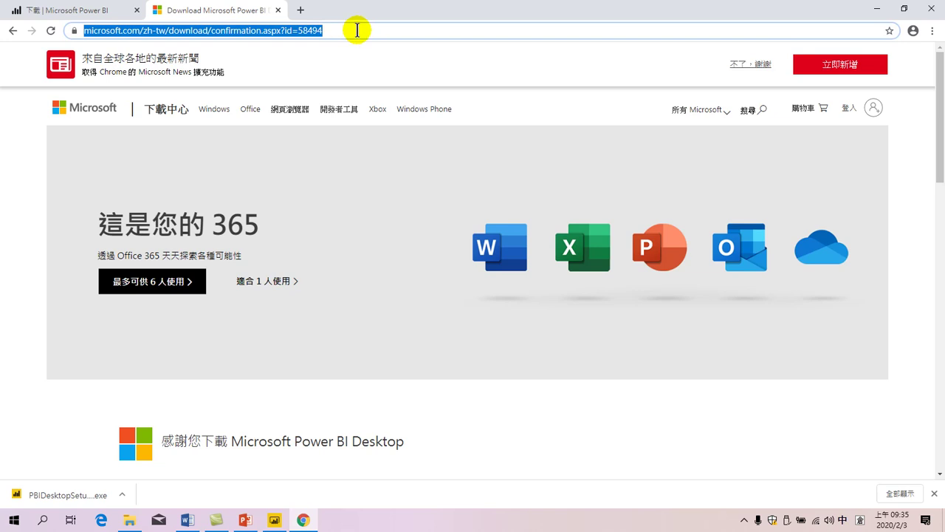
pyautogui.write('錯')
pyautogui.press('Escape')
pyautogui.press('shift')
pyautogui.write('www.google.com.tw')
pyautogui.press('Return')
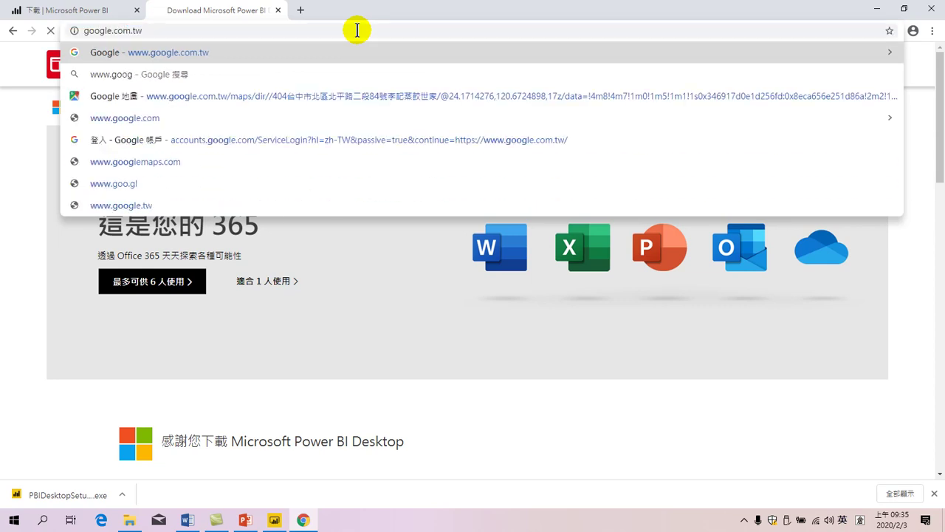
# Step: Sign in to Google with the account e-mail and password
pyautogui.click(911, 62)
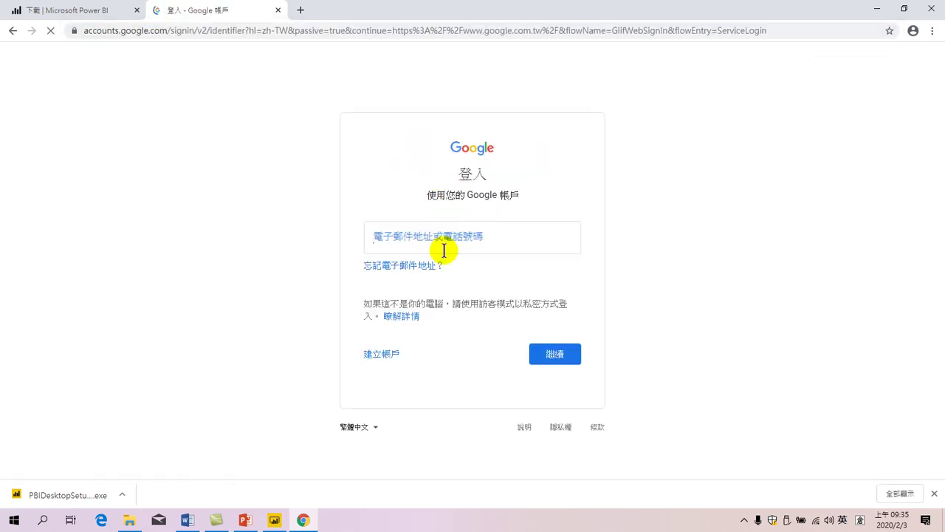
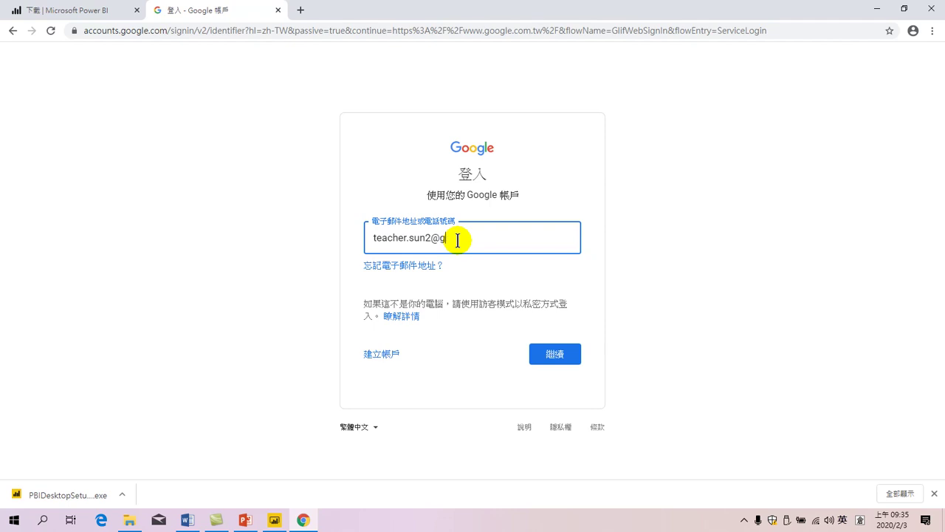
pyautogui.press('Return')
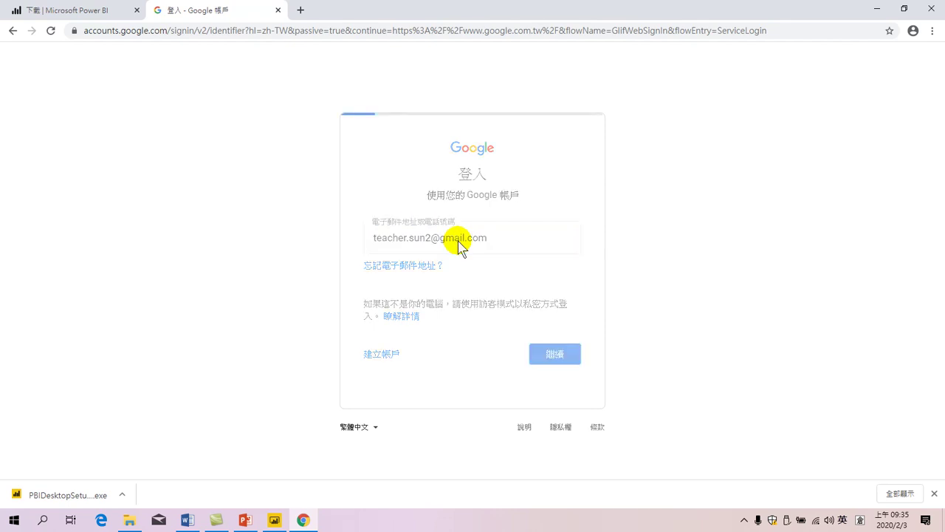
pyautogui.write('••')
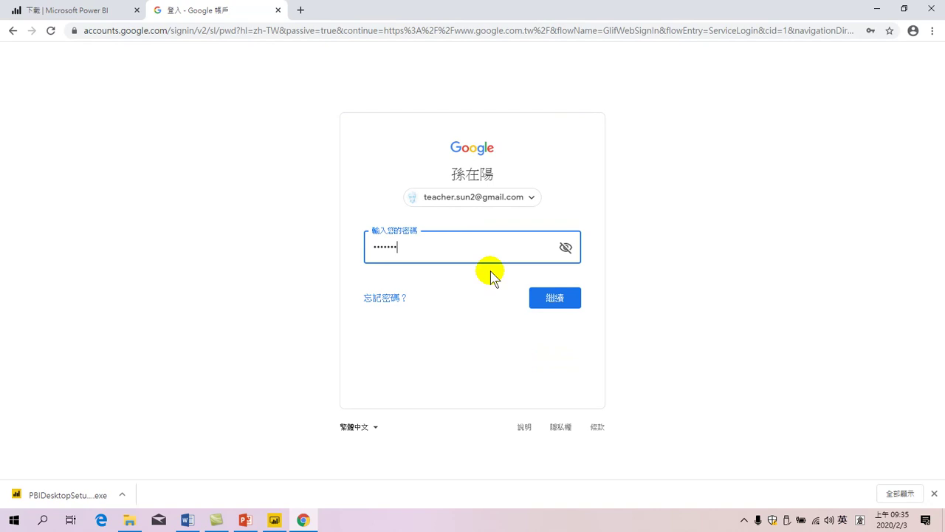
pyautogui.write('••••••')
pyautogui.press('Return')
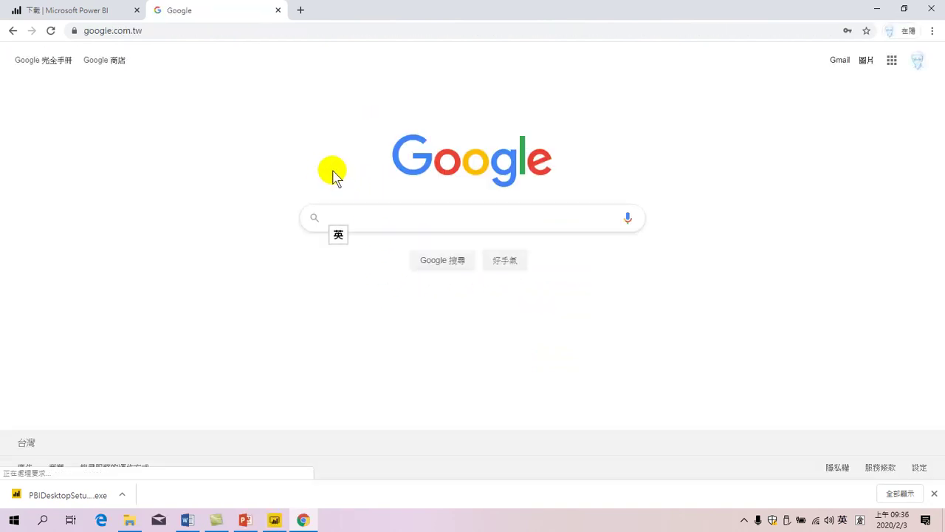
# Step: Open Google Drive's My Drive from the apps grid and launch the first Quick Access file
pyautogui.click(892, 60)
pyautogui.click(829, 230)
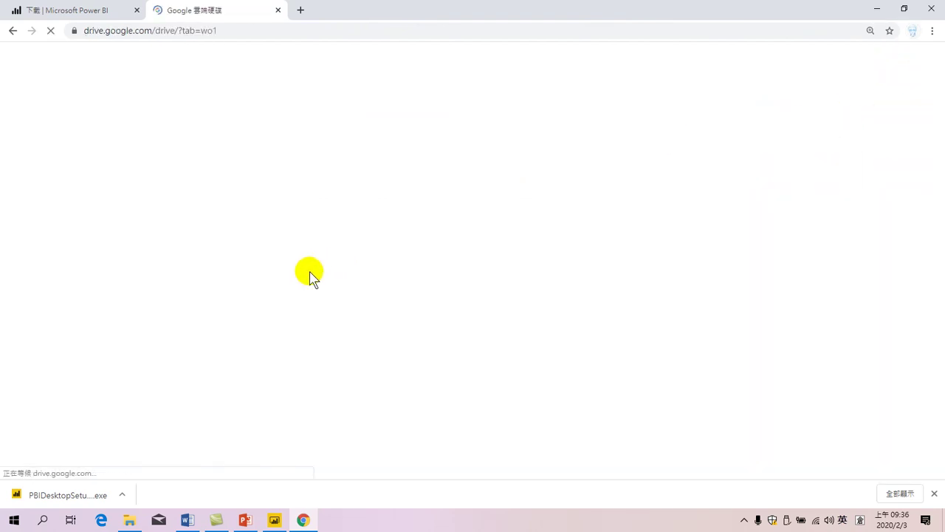
pyautogui.click(77, 159)
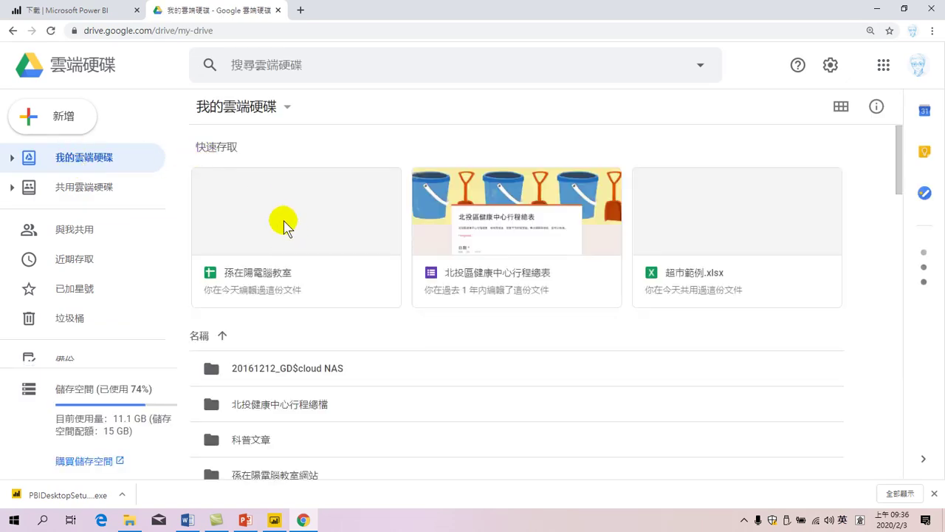
pyautogui.click(324, 215)
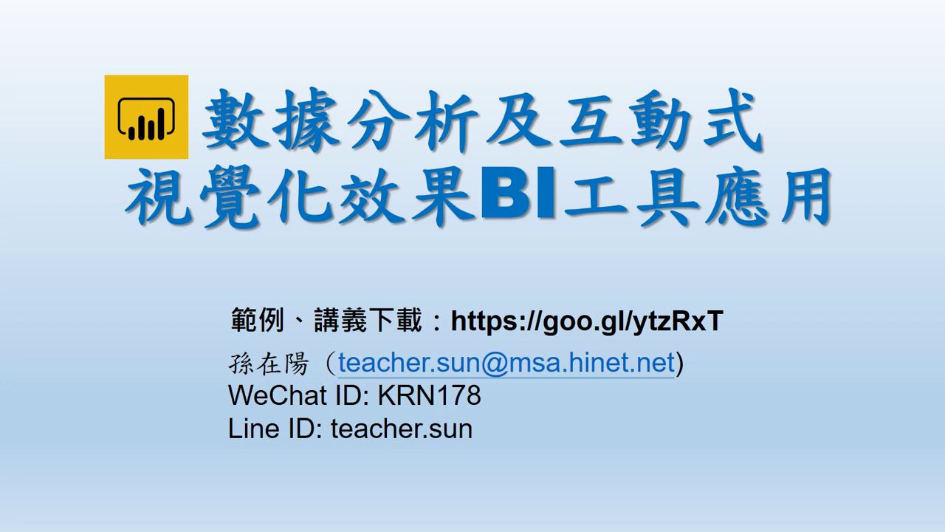
# Step: End the course-deck slide show and minimize PowerPoint to show the desktop
pyautogui.press('Escape')
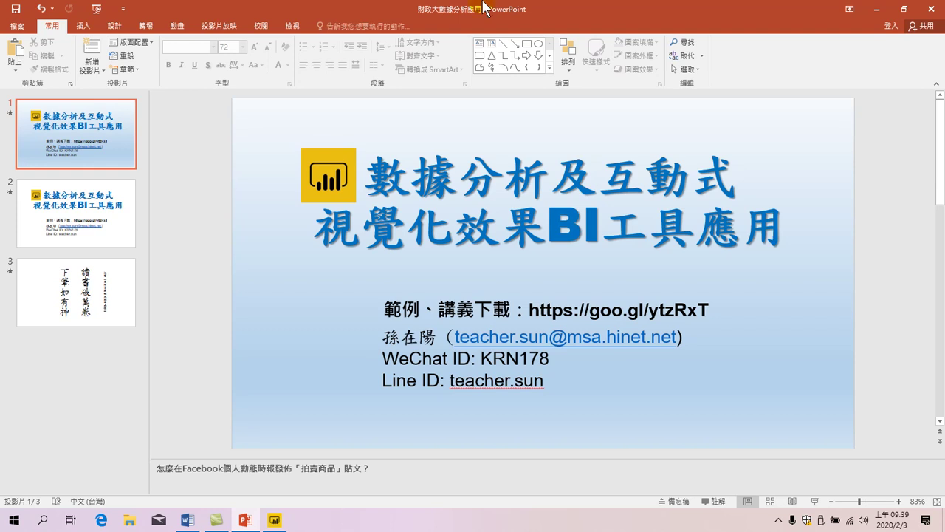
pyautogui.click(876, 9)
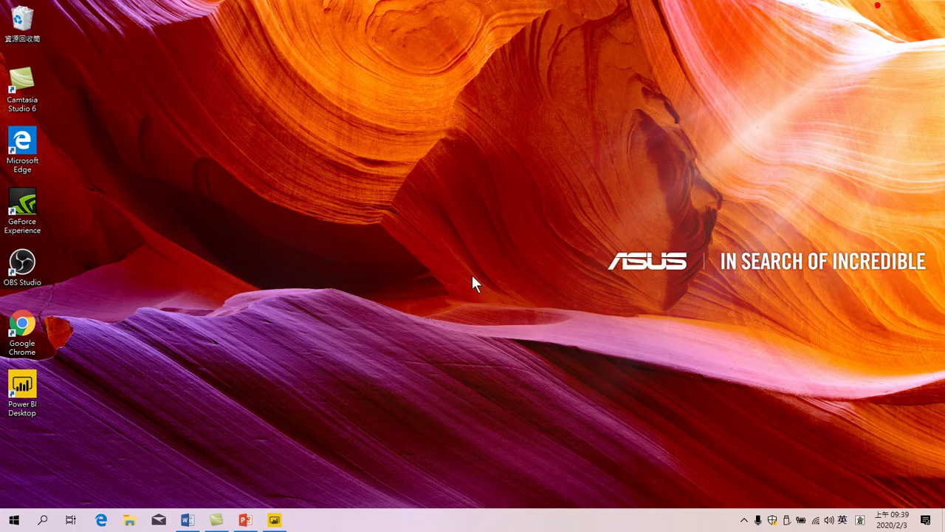
pyautogui.click(289, 525)
pyautogui.click(245, 520)
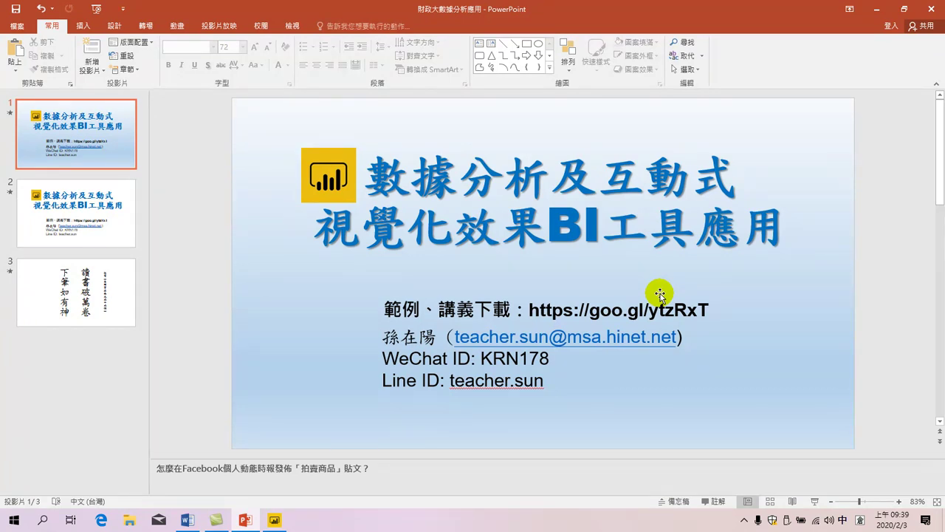
pyautogui.click(874, 7)
pyautogui.click(184, 342)
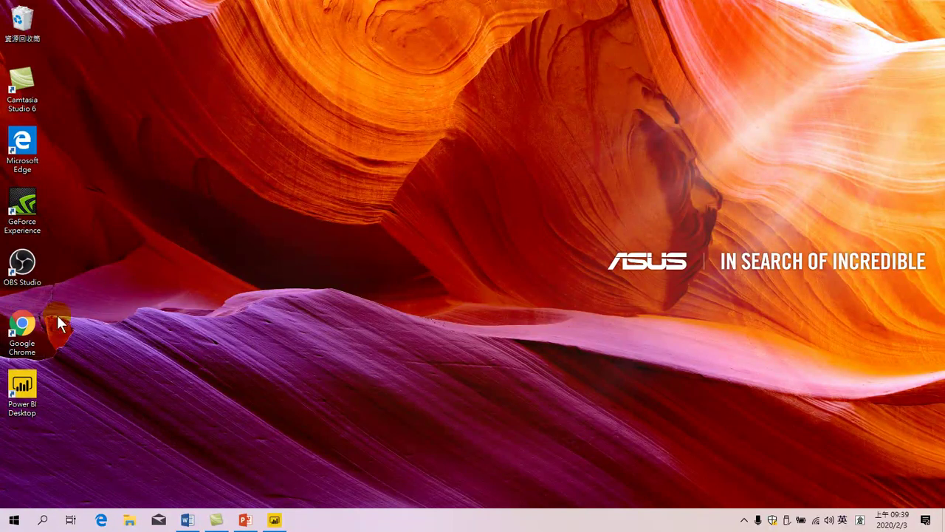
# Step: Launch Google Chrome from its desktop shortcut
pyautogui.doubleClick(28, 323)
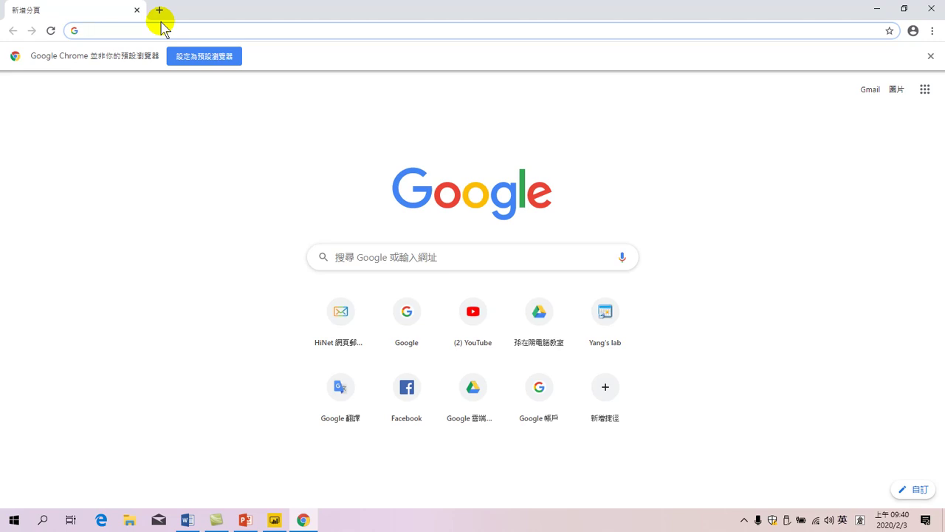
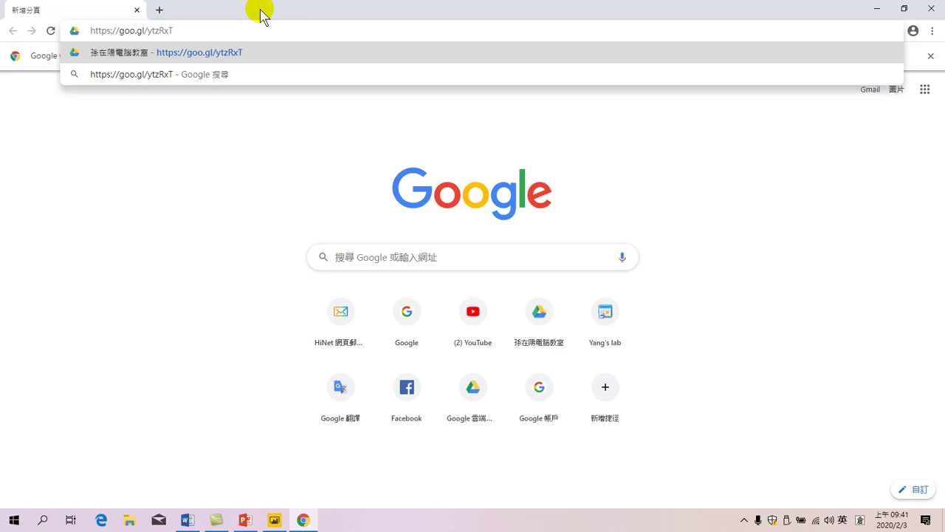
pyautogui.press('Return')
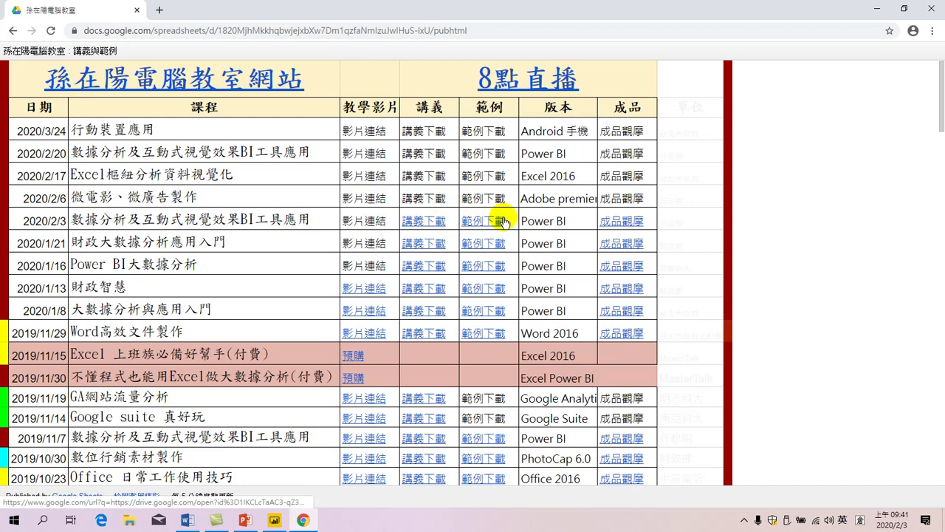
# Step: Follow the 範例下載 link in the 2020/2/3 row to the 範例 Drive folder
pyautogui.click(484, 221)
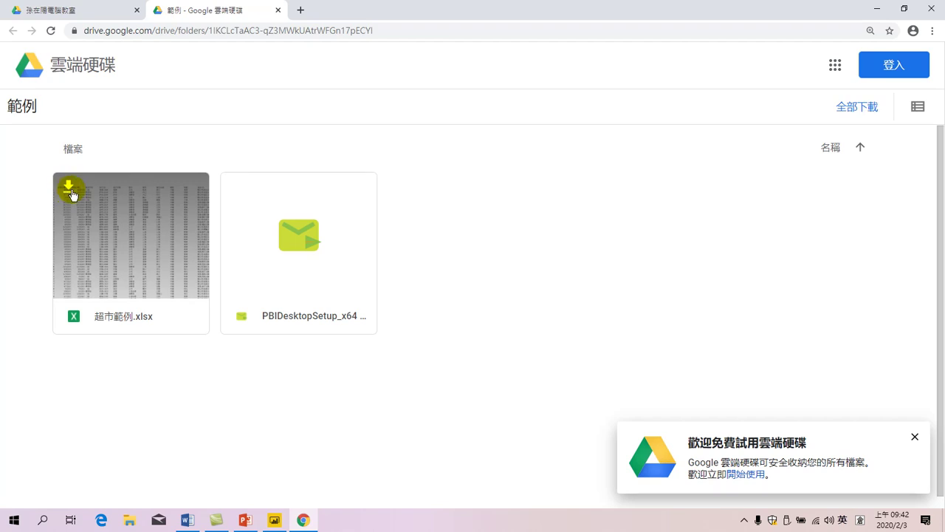
# Step: Download 超市範例.xlsx from the shared 範例 folder
pyautogui.click(68, 190)
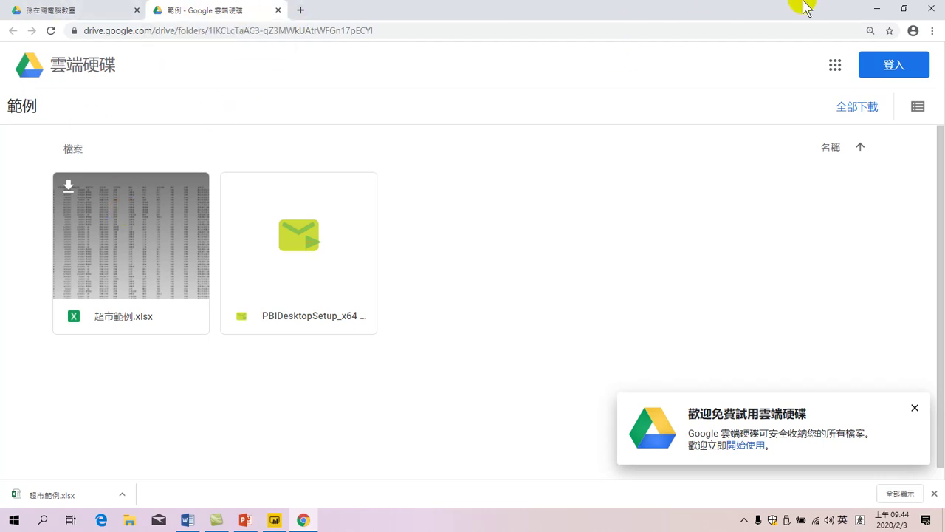
# Step: Close Chrome, then open File Explorer and head to the 下載 folder
pyautogui.click(934, 9)
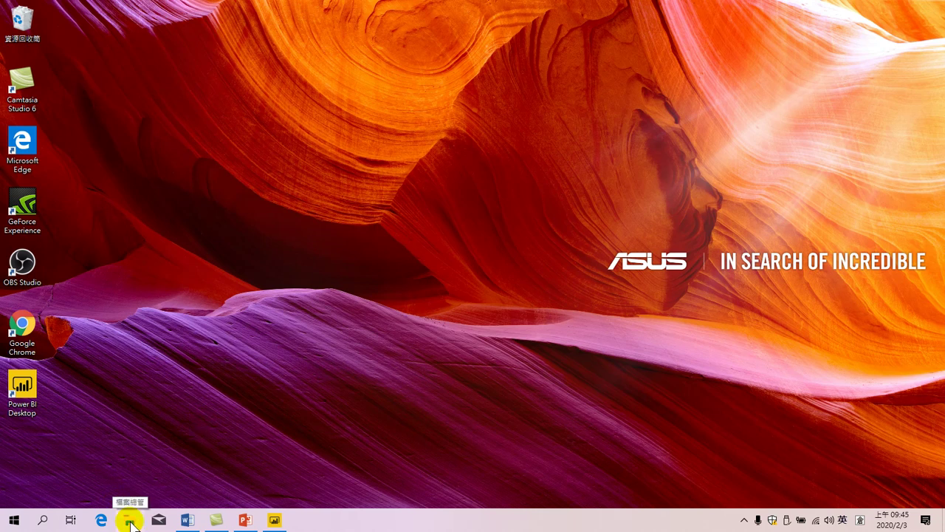
pyautogui.click(130, 523)
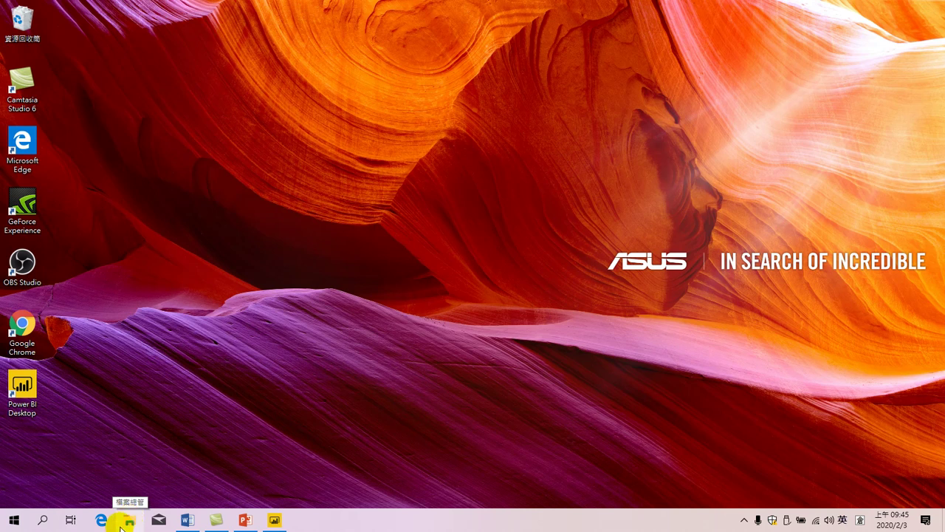
pyautogui.click(129, 522)
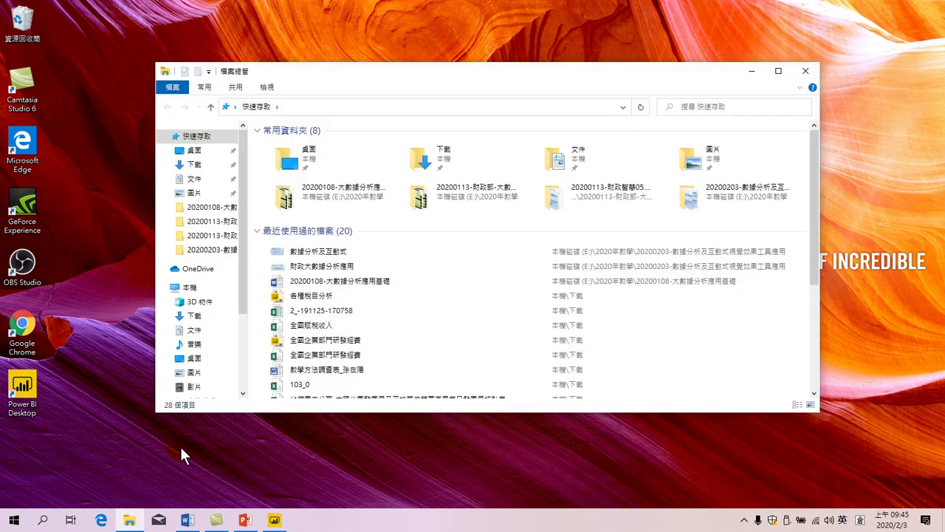
pyautogui.click(194, 164)
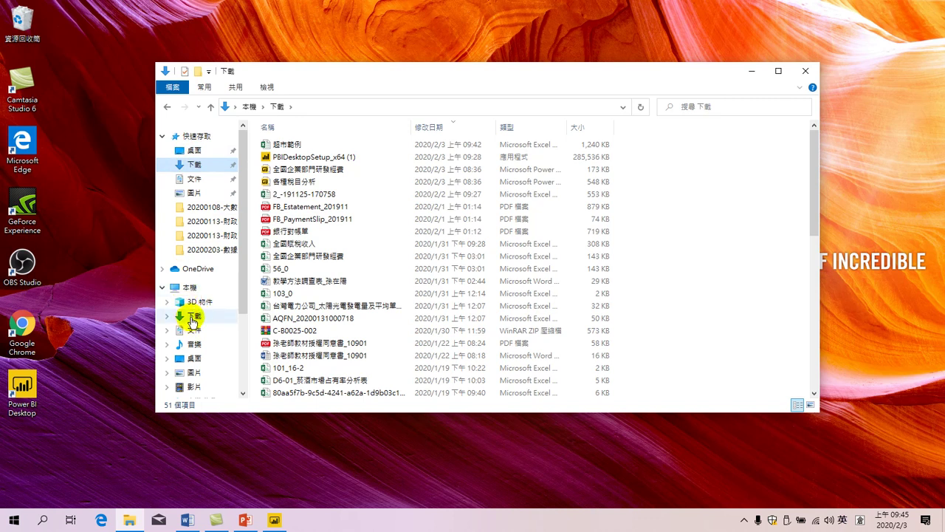
# Step: Open Downloads under This PC to see 超市範例 above PBIDesktopSetup_x64 (1)
pyautogui.click(193, 316)
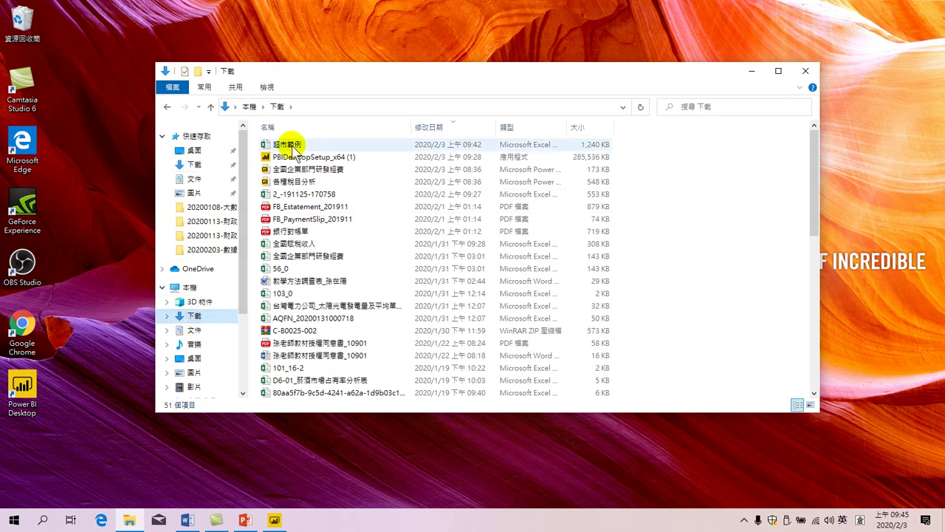
pyautogui.moveTo(300, 146)
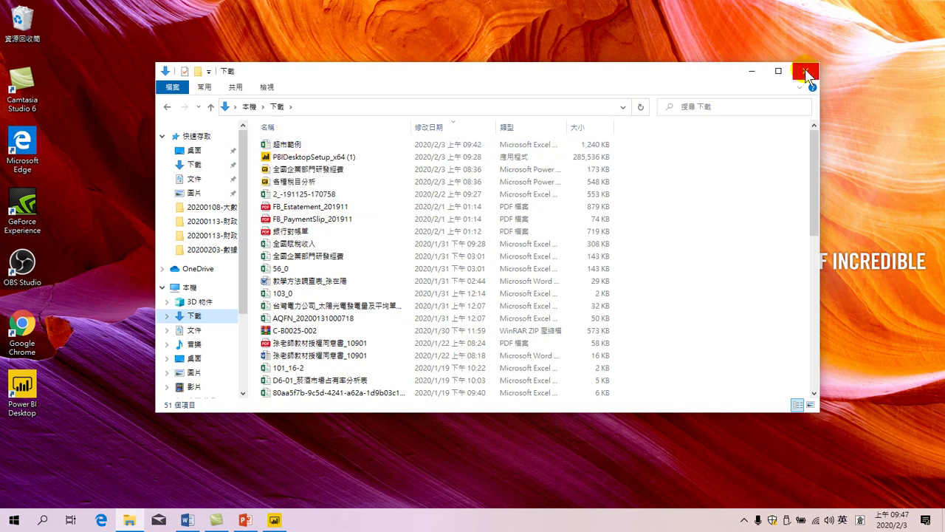
pyautogui.moveTo(273, 521)
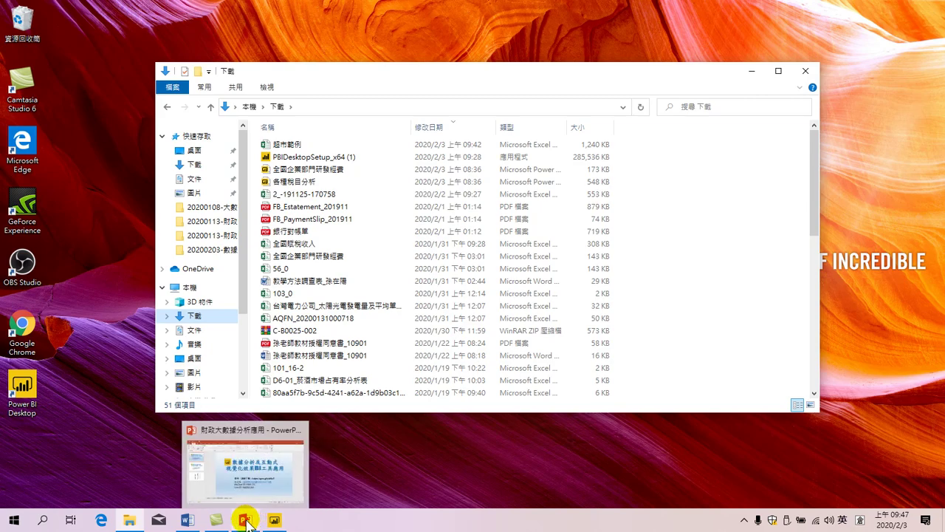
pyautogui.click(246, 522)
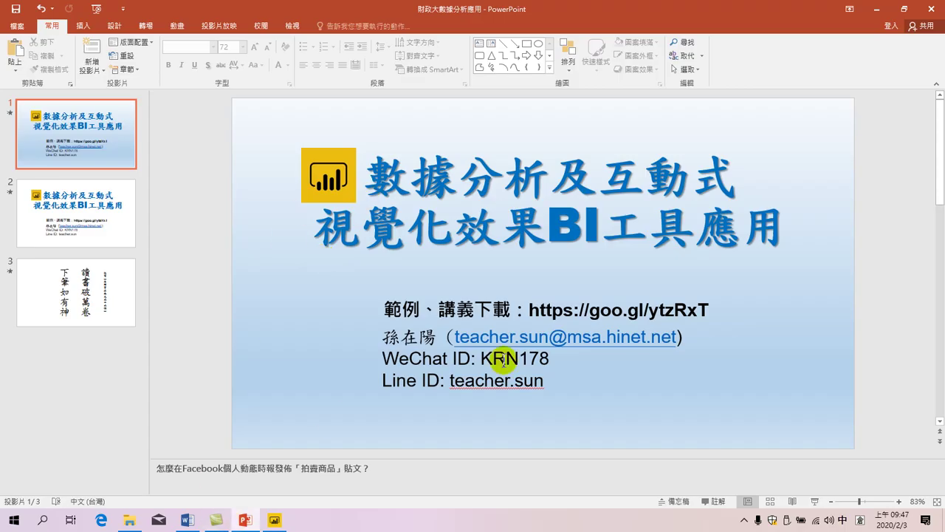
pyautogui.moveTo(529, 309); pyautogui.dragTo(708, 310)
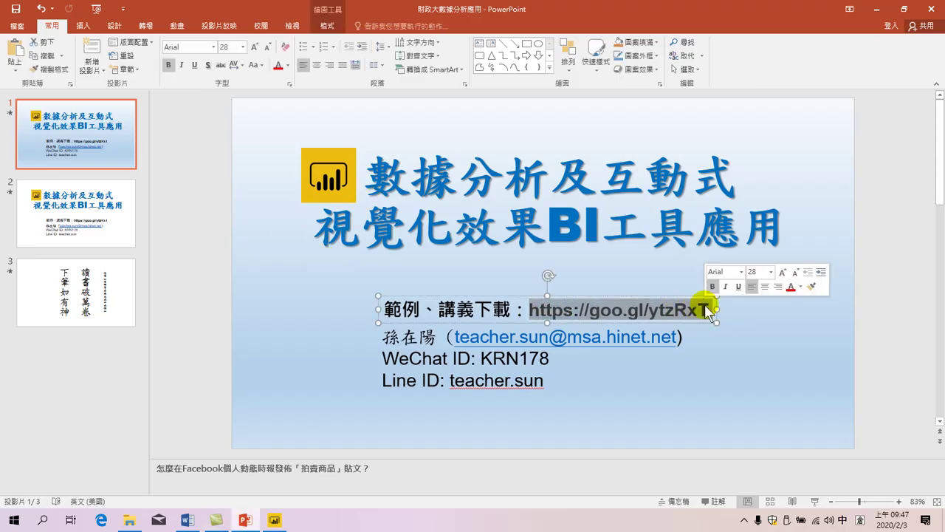
pyautogui.hotkey('ctrl', 'c')
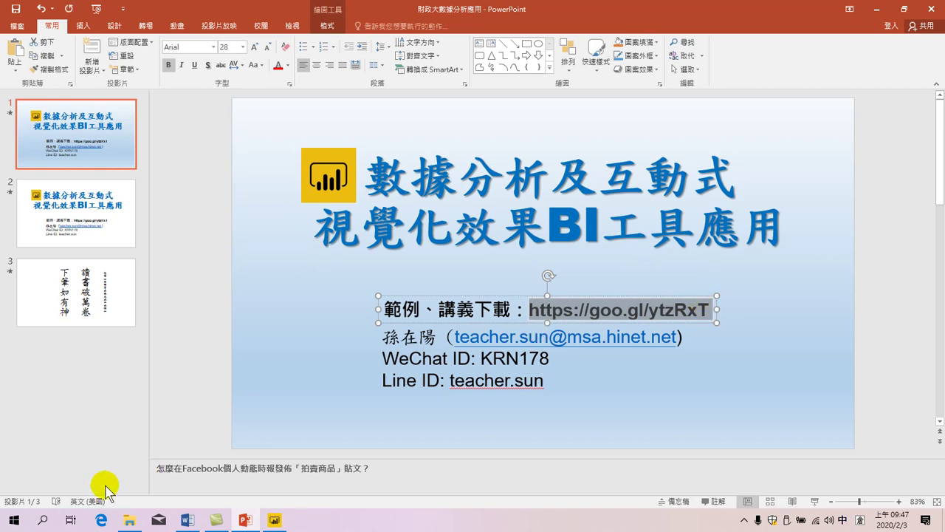
pyautogui.click(879, 9)
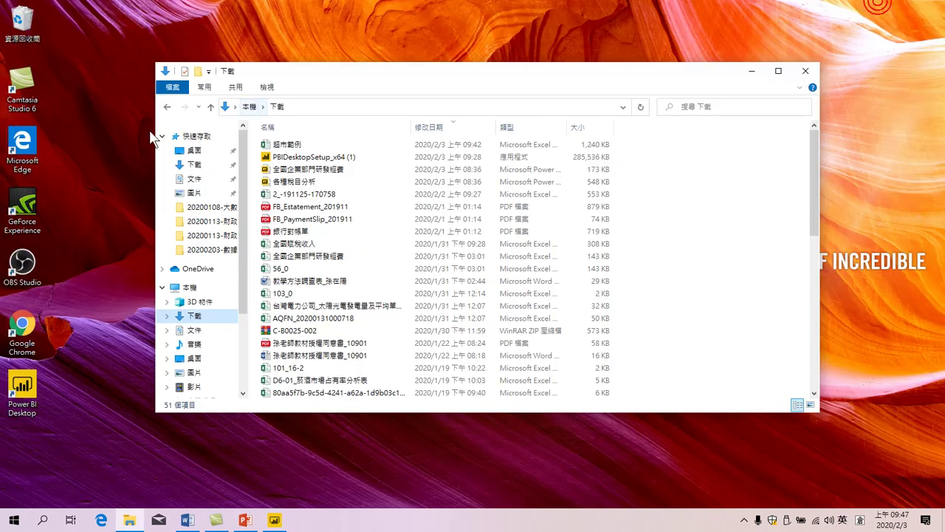
pyautogui.click(752, 70)
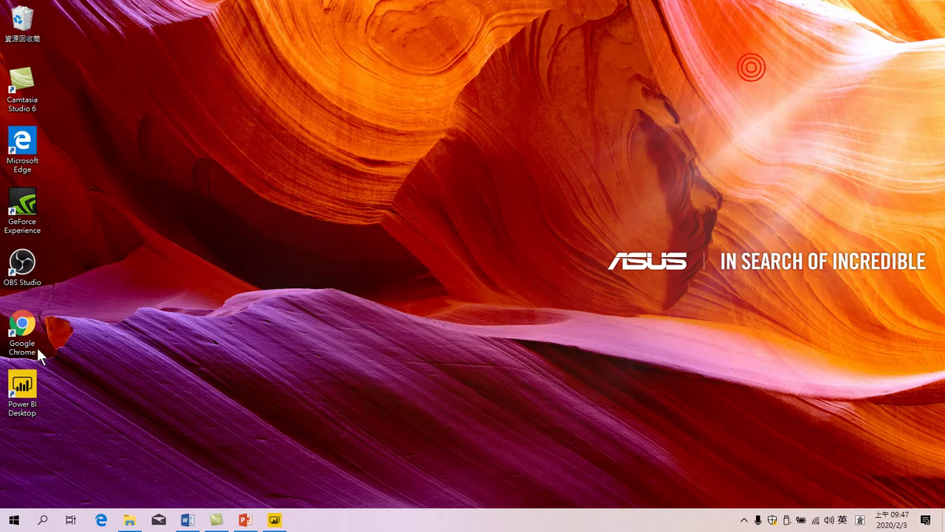
pyautogui.doubleClick(23, 328)
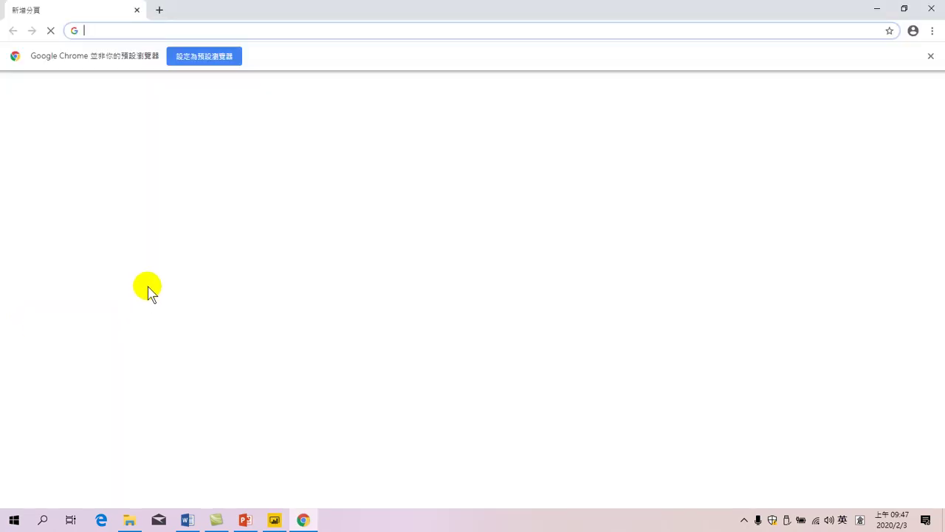
pyautogui.hotkey('ctrl', 'v')
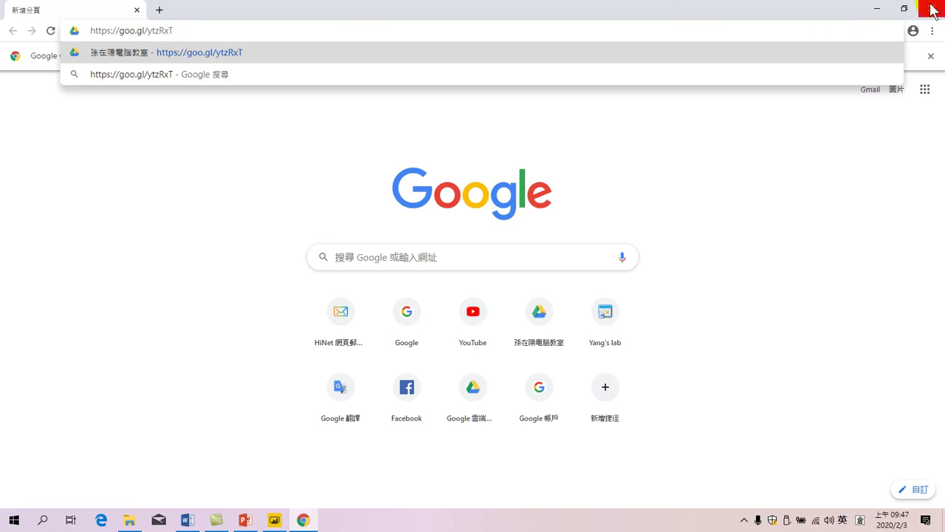
pyautogui.click(876, 9)
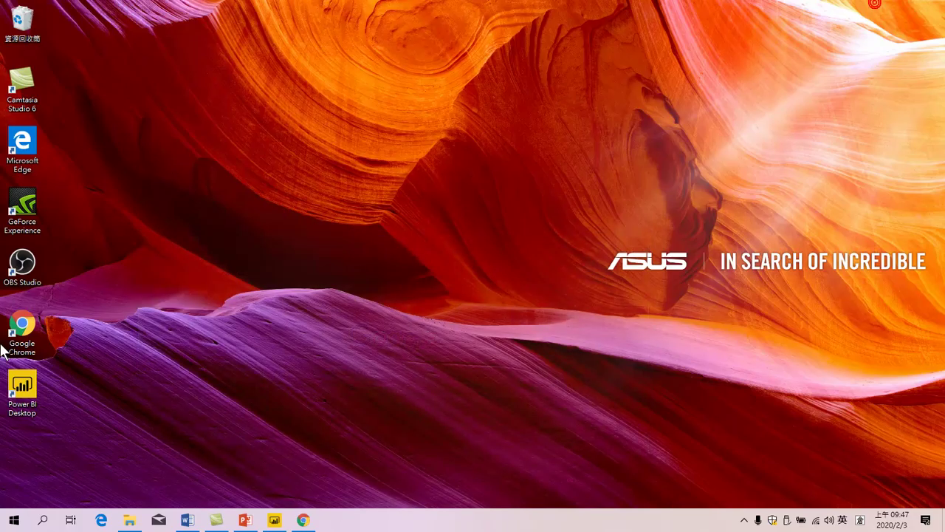
pyautogui.click(302, 521)
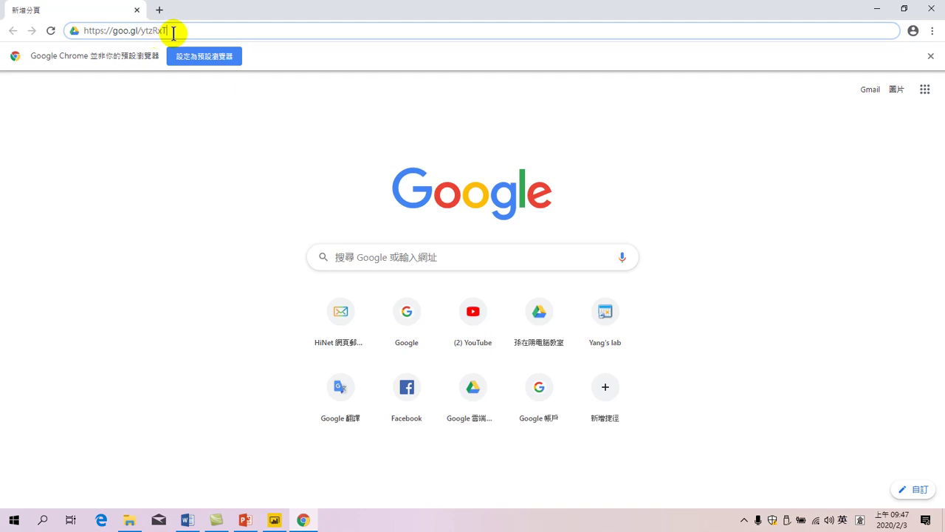
pyautogui.press('Return')
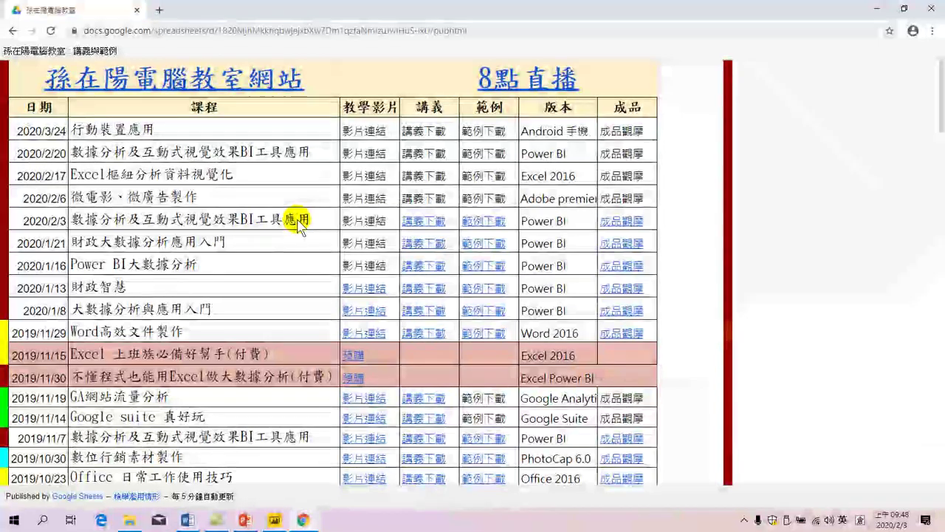
# Step: Open the 講義下載 handout link for the 2020/2/3 course and look over its Drive folder tabs
pyautogui.click(421, 221)
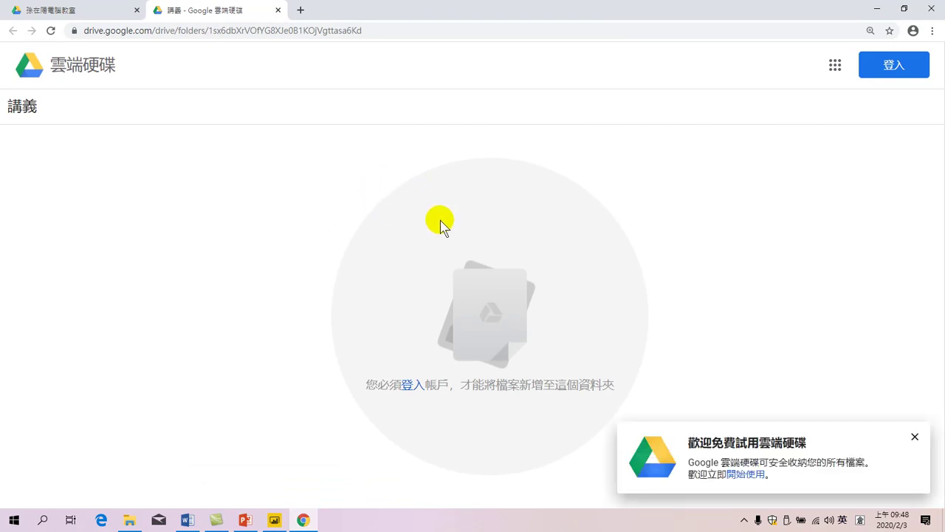
pyautogui.click(914, 436)
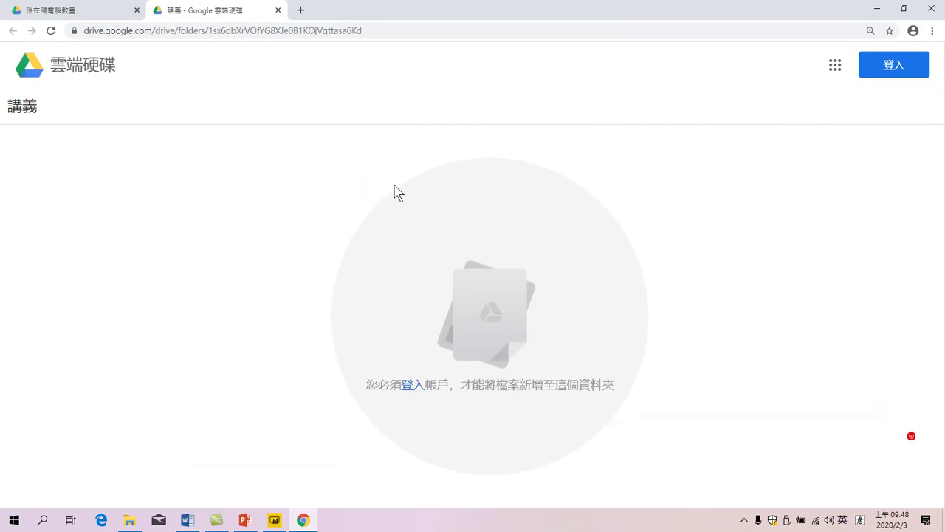
pyautogui.click(101, 11)
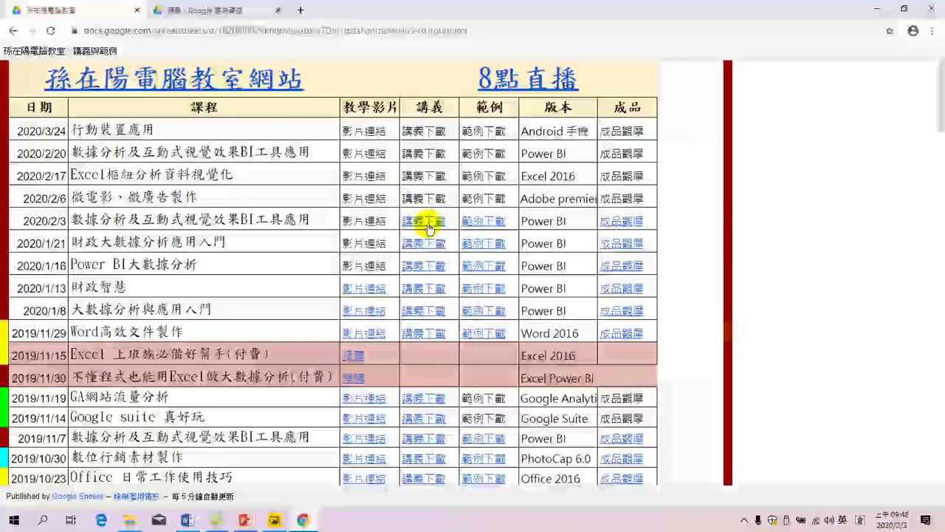
pyautogui.click(423, 221)
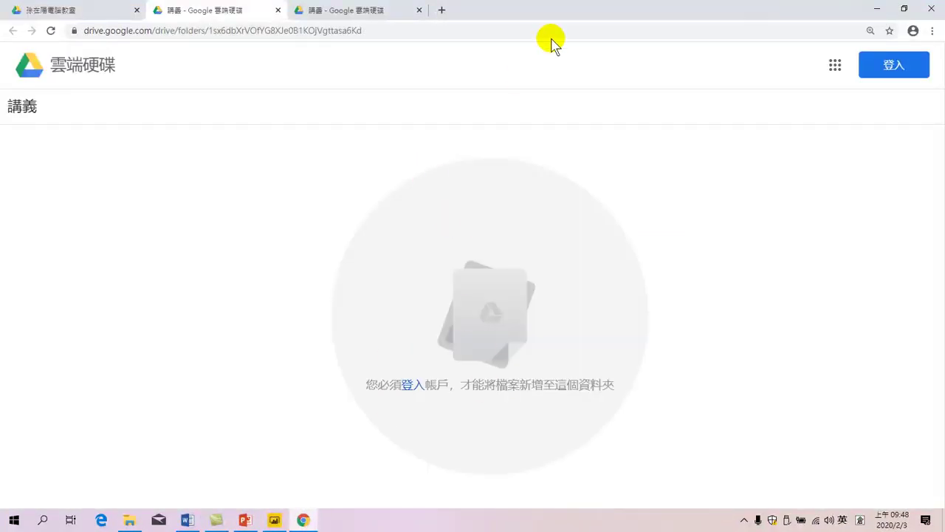
pyautogui.click(344, 14)
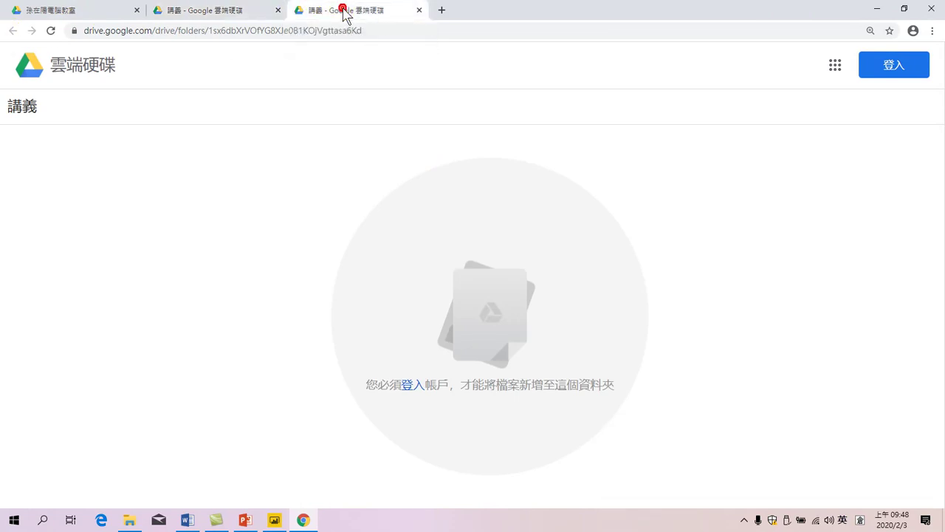
pyautogui.click(64, 12)
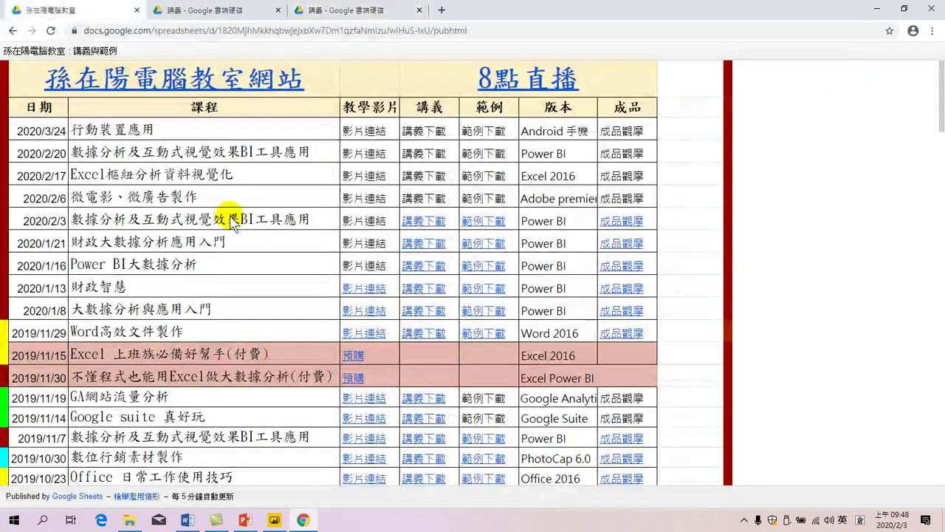
# Step: Open the 2020/2/3 handout link once more, then close the three 講義 folder tabs
pyautogui.click(417, 221)
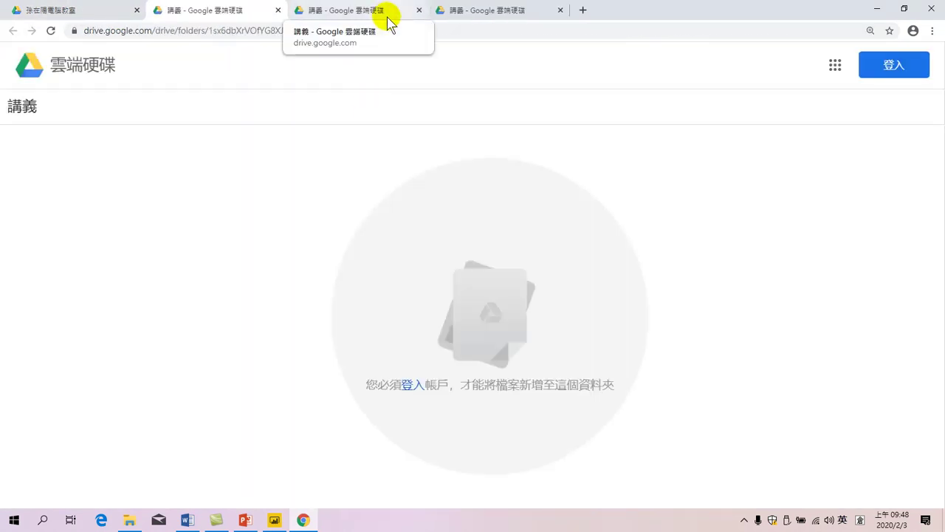
pyautogui.click(278, 11)
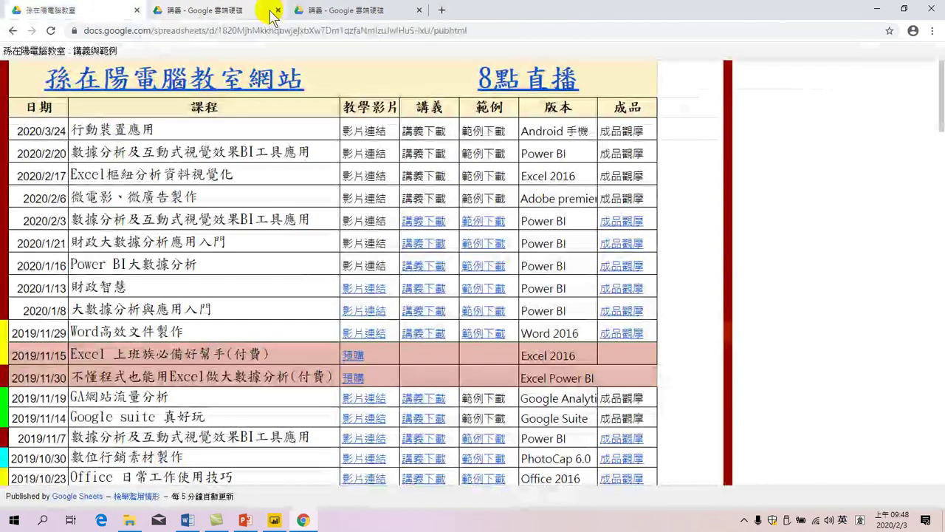
pyautogui.click(278, 10)
pyautogui.click(278, 10)
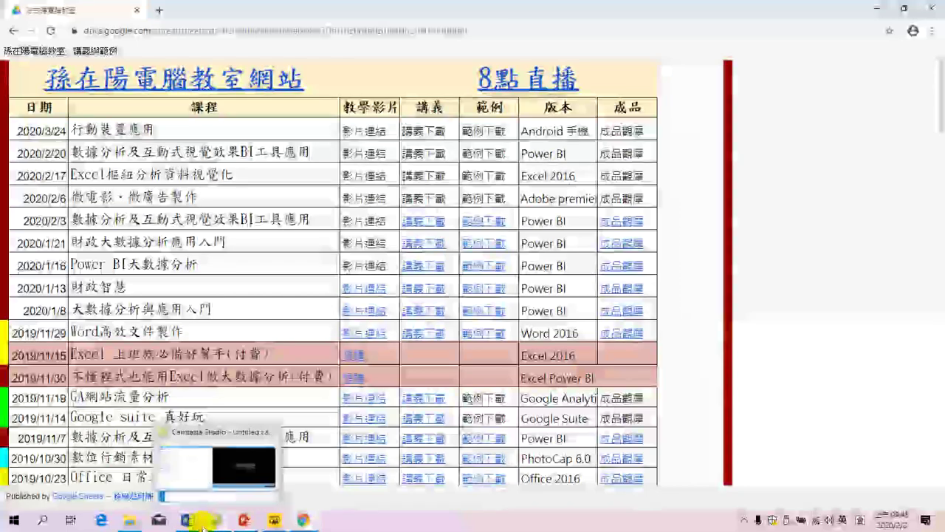
# Step: Check the Power BI installer and sample workbook in the Downloads folder
pyautogui.click(129, 523)
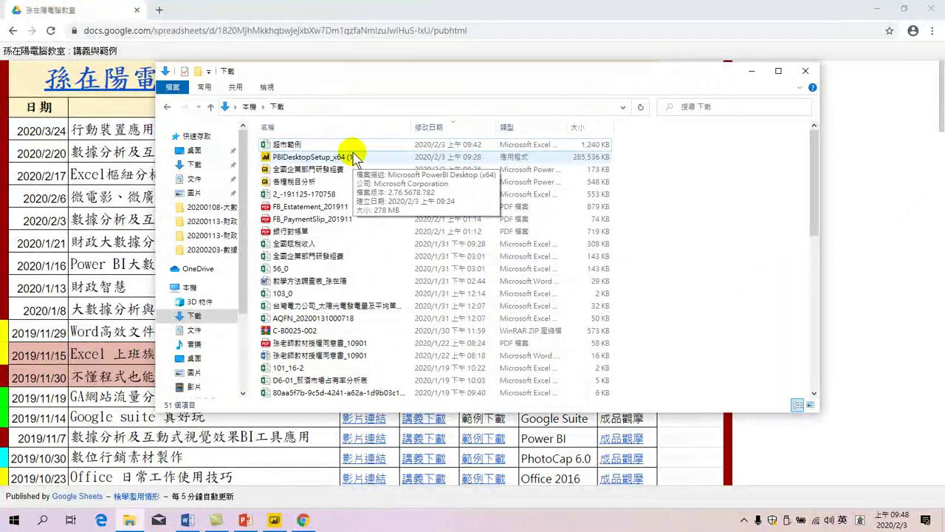
pyautogui.moveTo(336, 151)
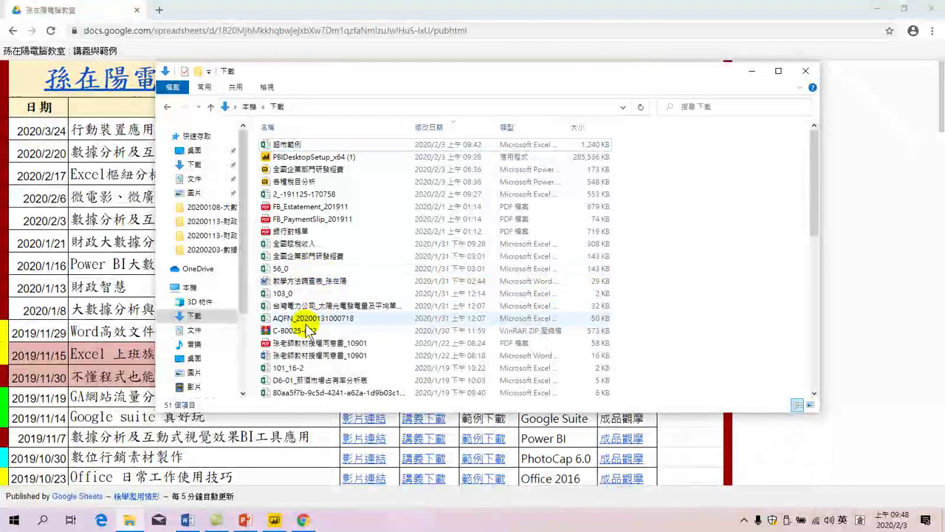
pyautogui.scroll(-3, 304, 361)
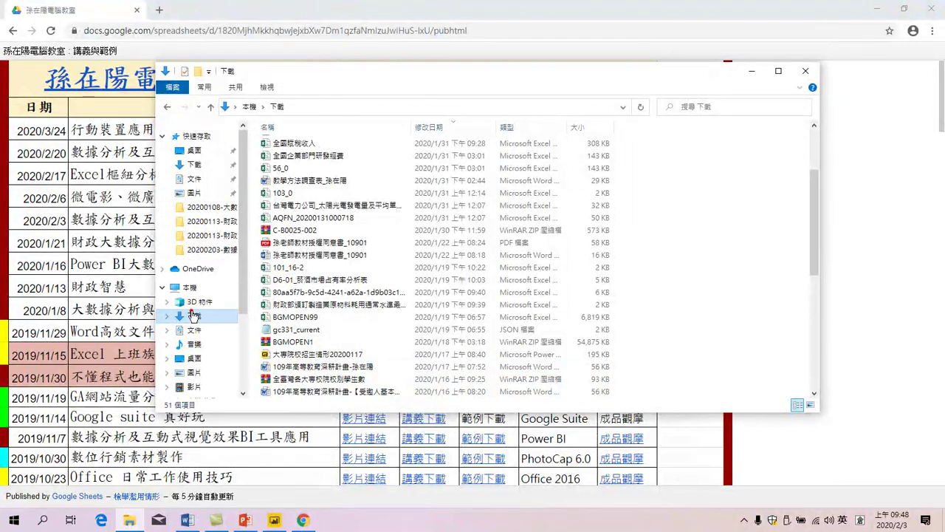
pyautogui.click(193, 316)
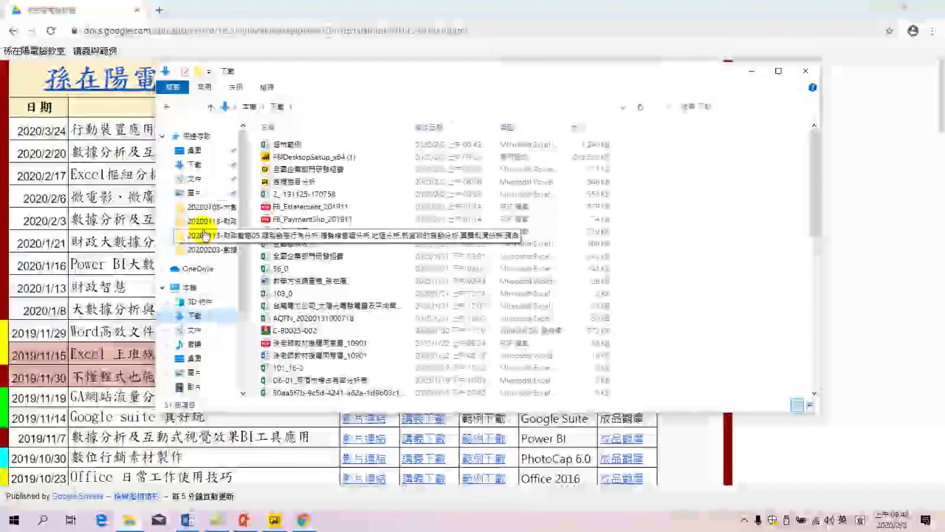
# Step: Go to E: > 2020年教學 > 20200203 > 講義 and open the 20200108_大數據分析應用基礎.pdf handout
pyautogui.click(191, 288)
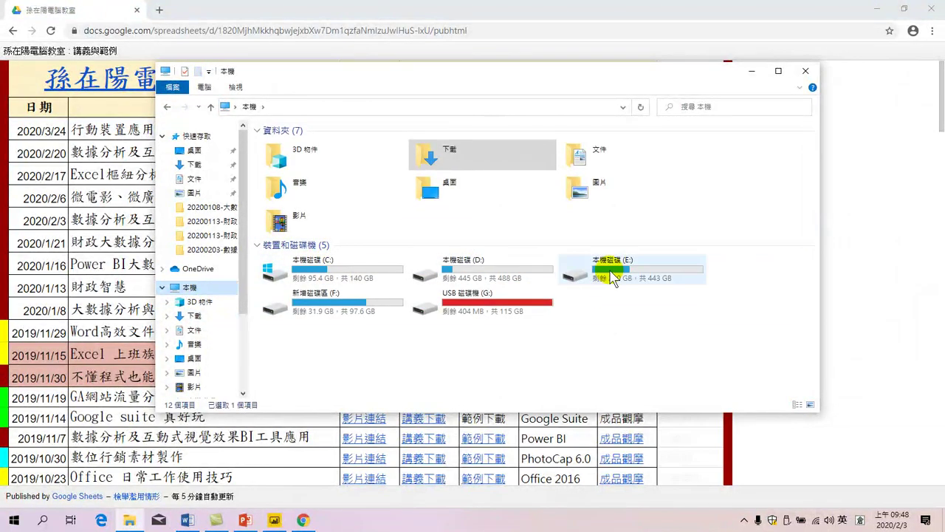
pyautogui.doubleClick(610, 267)
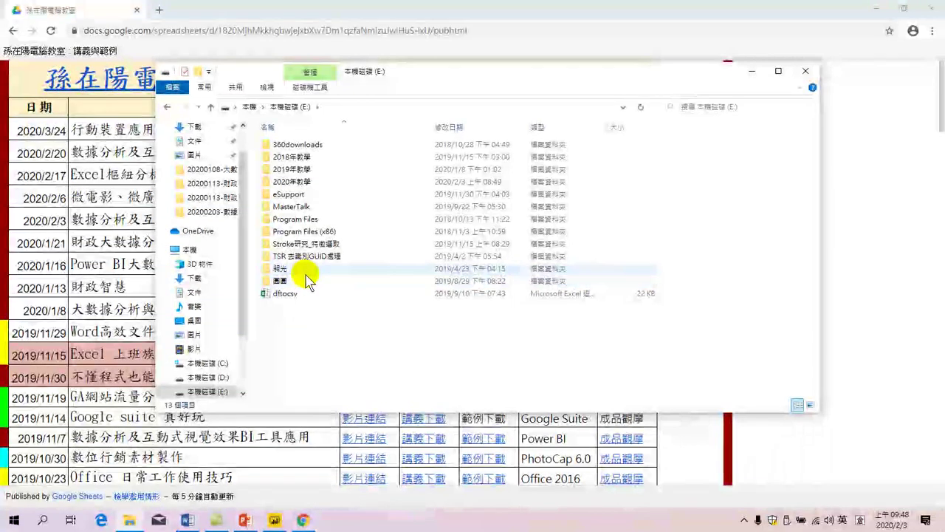
pyautogui.click(293, 182)
pyautogui.doubleClick(293, 182)
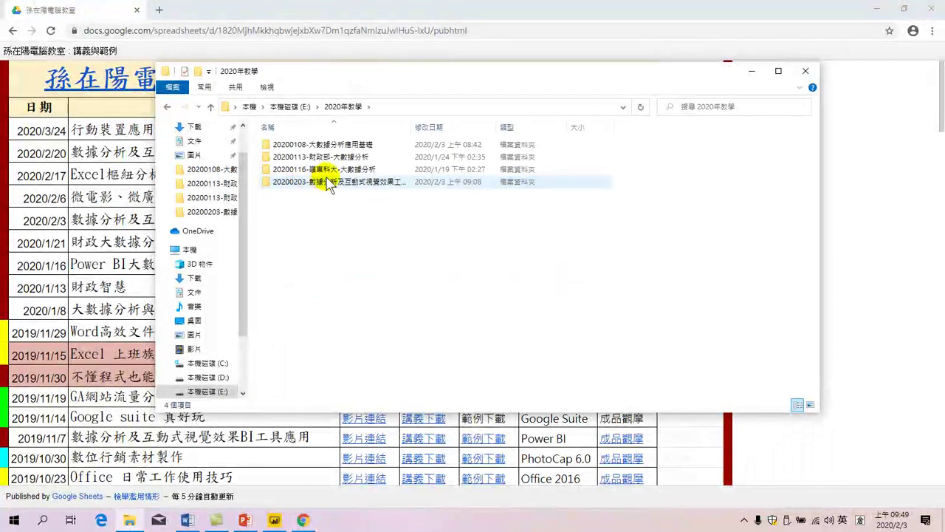
pyautogui.doubleClick(327, 182)
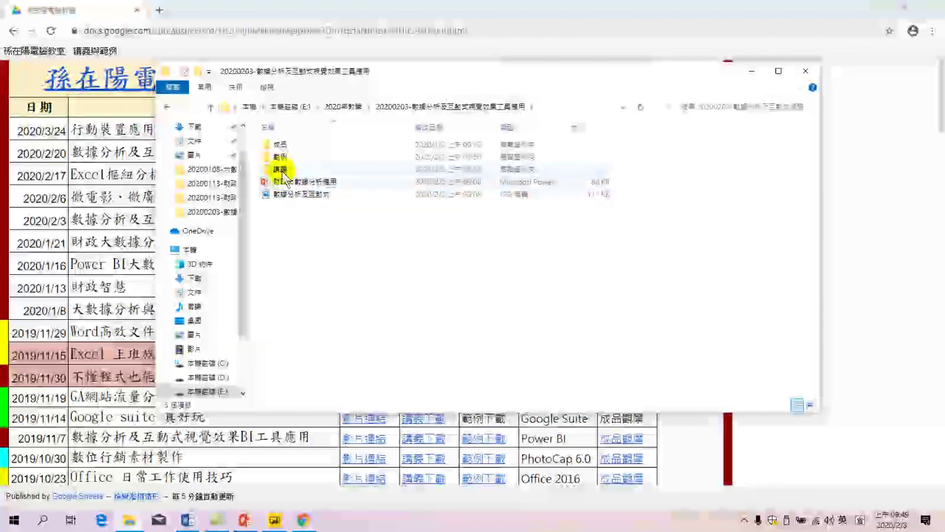
pyautogui.doubleClick(283, 169)
pyautogui.doubleClick(296, 157)
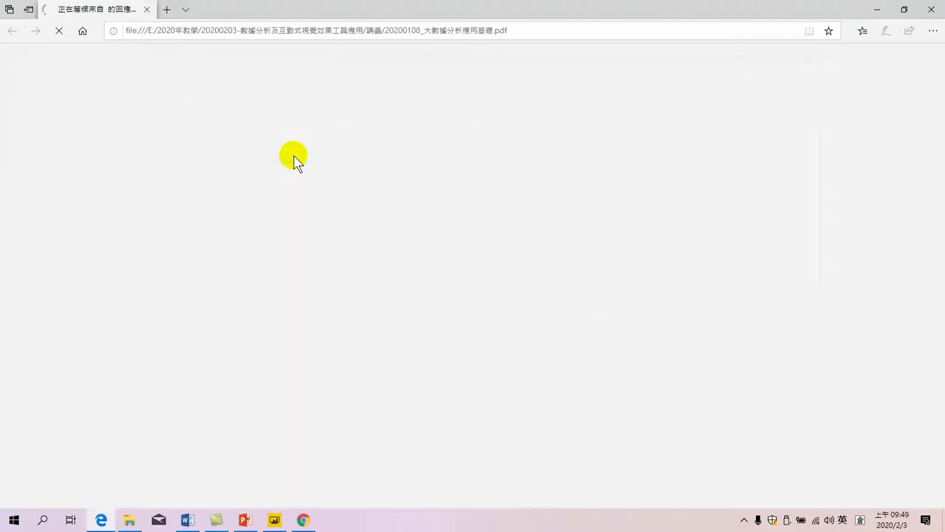
# Step: Scroll to the 目錄 contents page on page 2 and zoom in twice
pyautogui.scroll(-2, 401, 274)
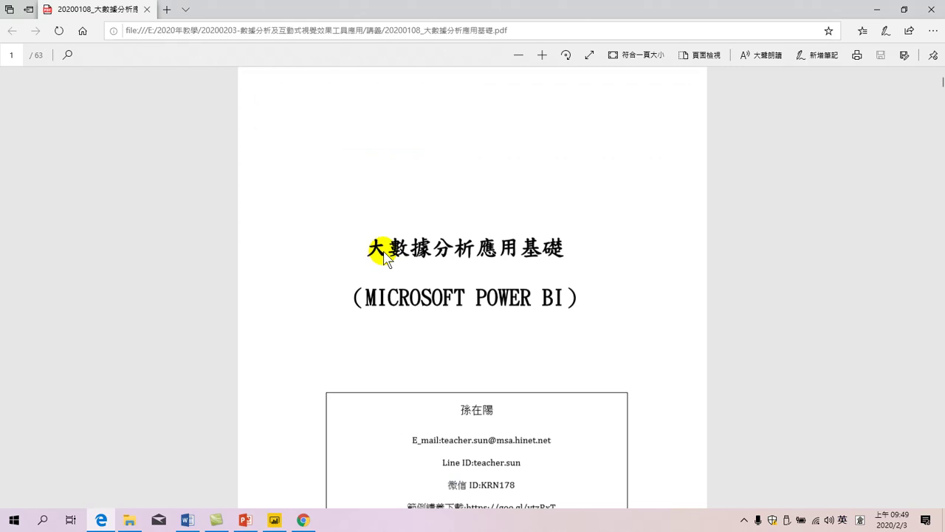
pyautogui.scroll(-8, 384, 254)
pyautogui.scroll(-2, 443, 268)
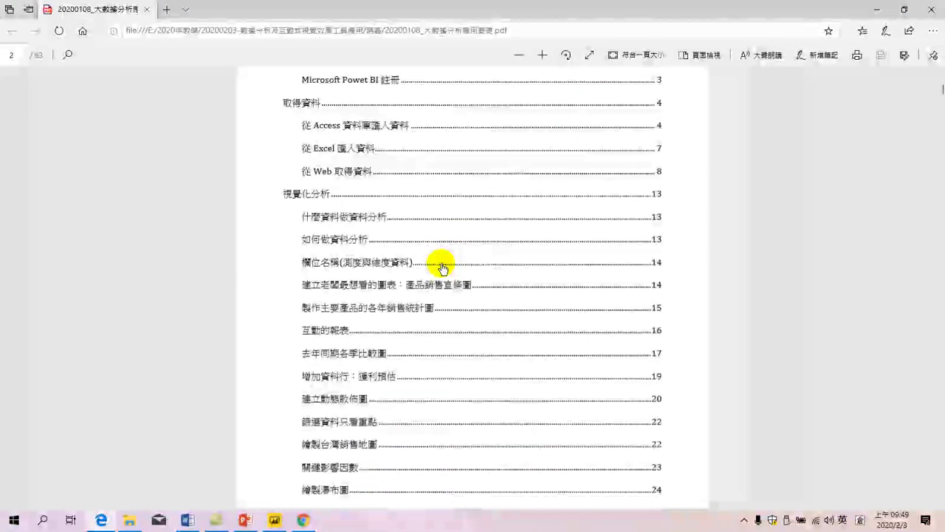
pyautogui.scroll(-2, 443, 268)
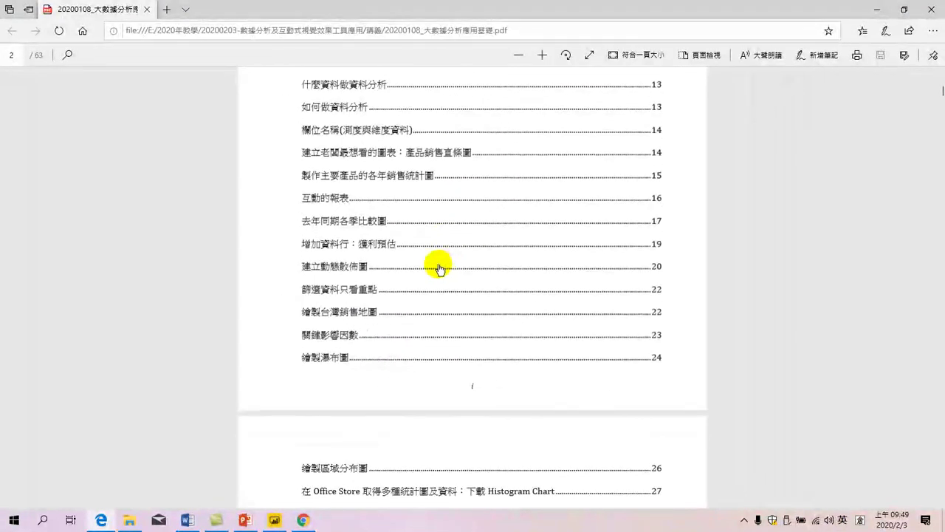
pyautogui.scroll(5, 439, 268)
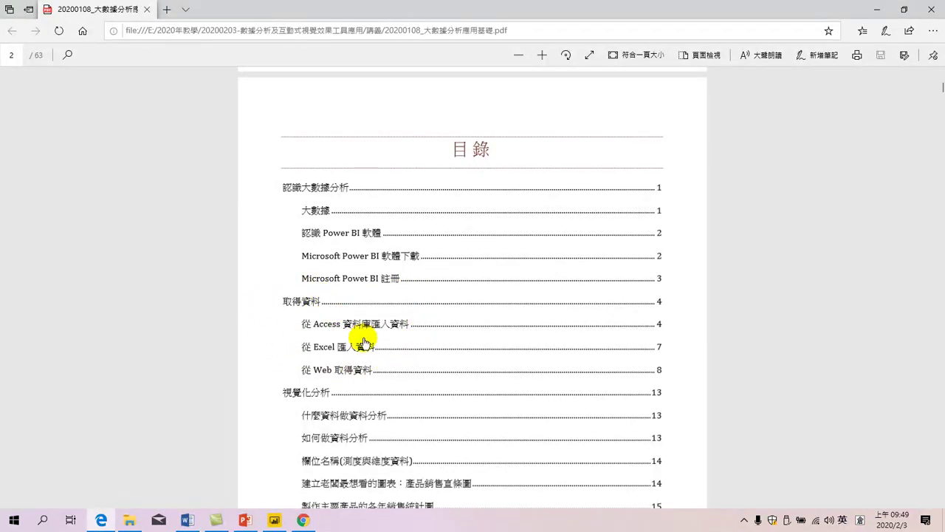
pyautogui.scroll(-3, 360, 350)
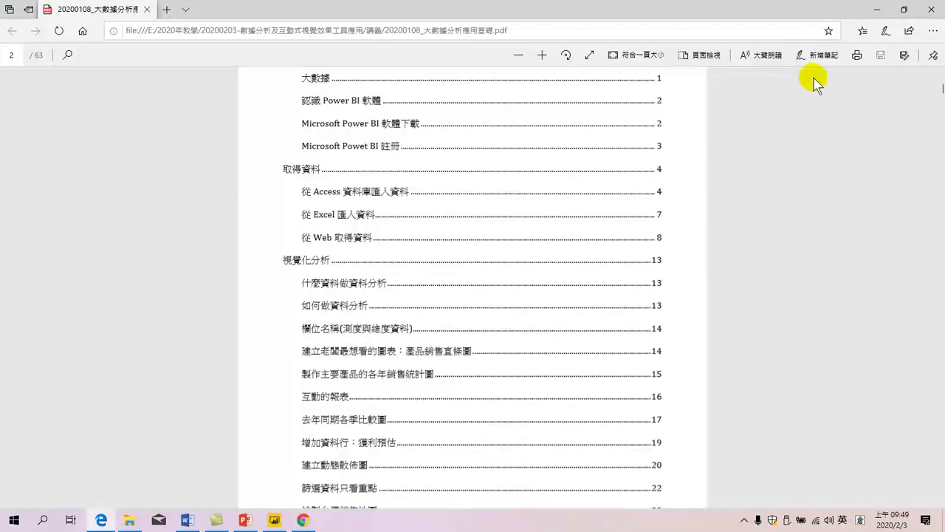
pyautogui.click(543, 55)
pyautogui.click(543, 56)
pyautogui.scroll(-2, 414, 185)
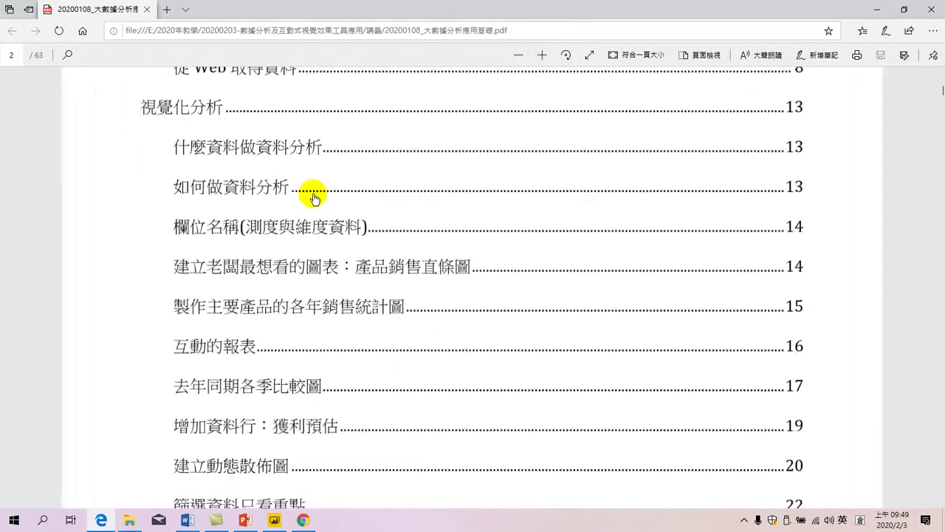
pyautogui.scroll(3, 253, 189)
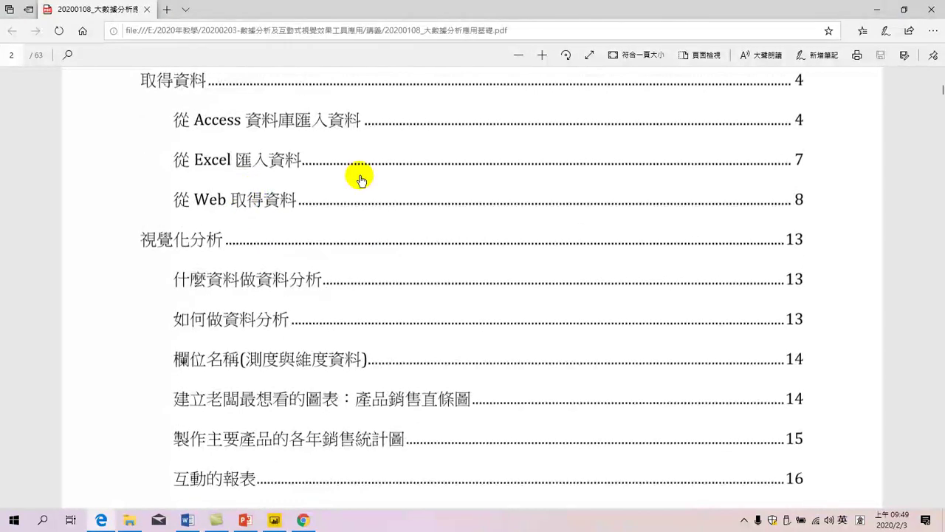